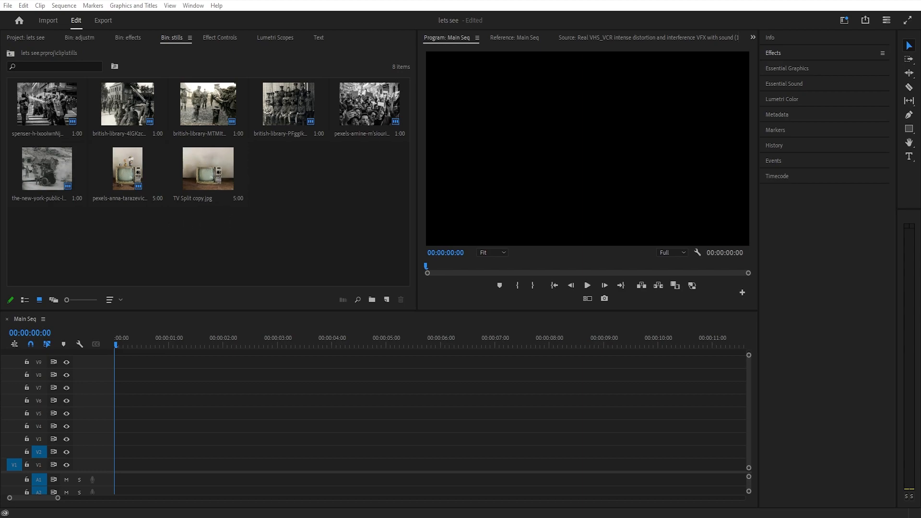
Import the TV Split layered file into the stills bin as individual layers with layer-size footage dimensions
{"action": "left_click_drag", "start_coordinate": [7, 217], "coordinate": [281, 201]}
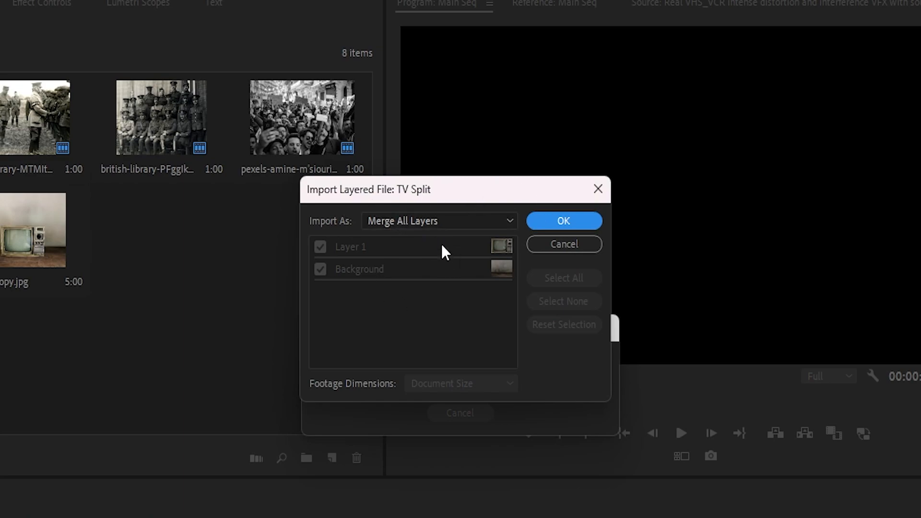
{"action": "left_click", "coordinate": [451, 221]}
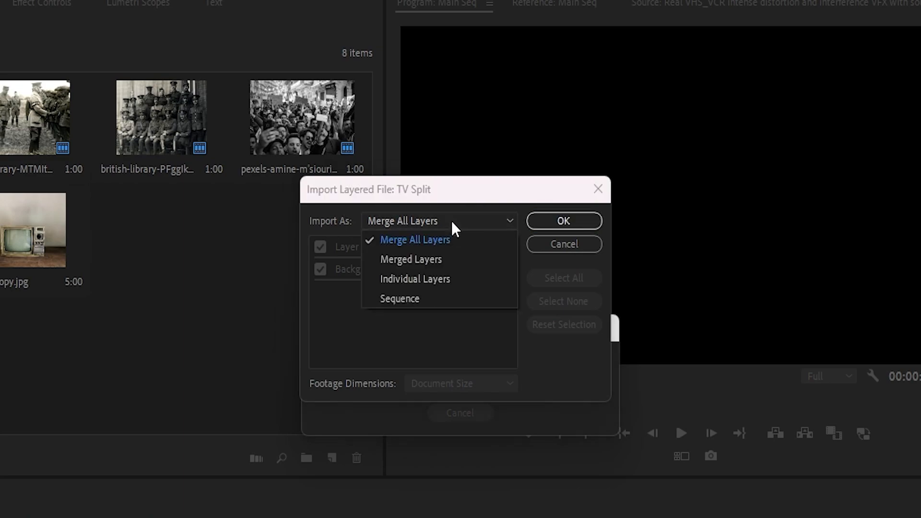
{"action": "left_click", "coordinate": [438, 284]}
{"action": "left_click", "coordinate": [494, 383]}
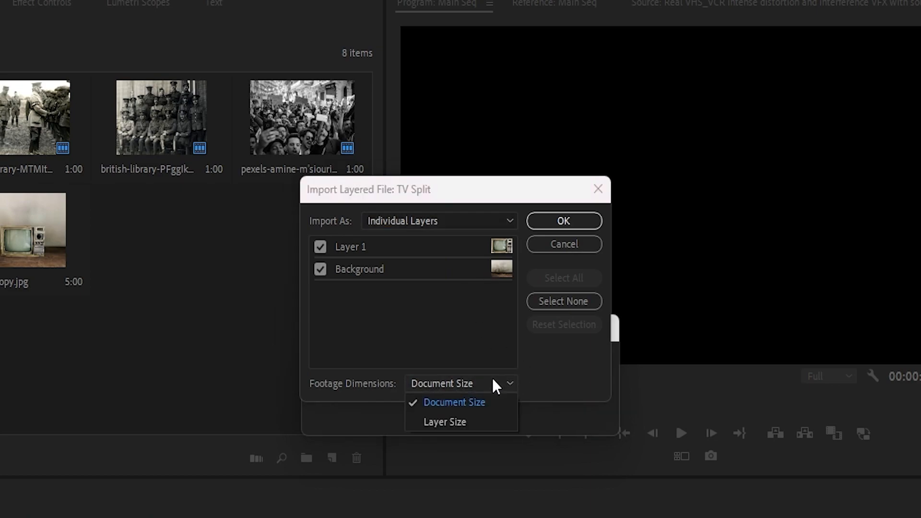
{"action": "left_click", "coordinate": [459, 422]}
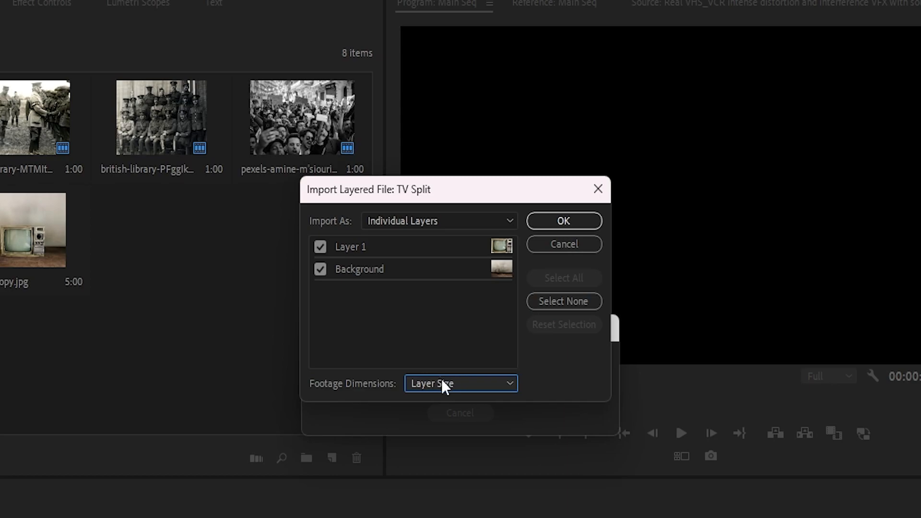
{"action": "left_click", "coordinate": [562, 222]}
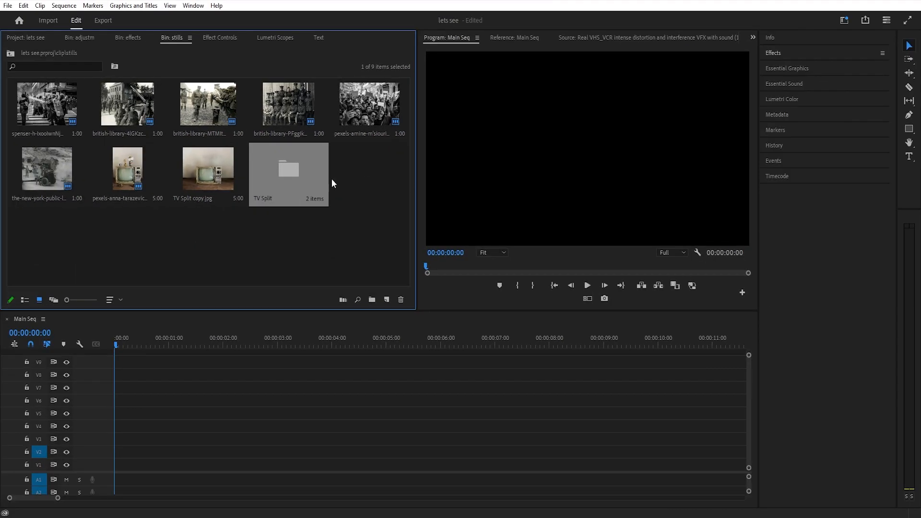
Place Background/TV Split.psd on V1 at the sequence start and set its scale to 37.6
{"action": "double_click", "coordinate": [284, 169]}
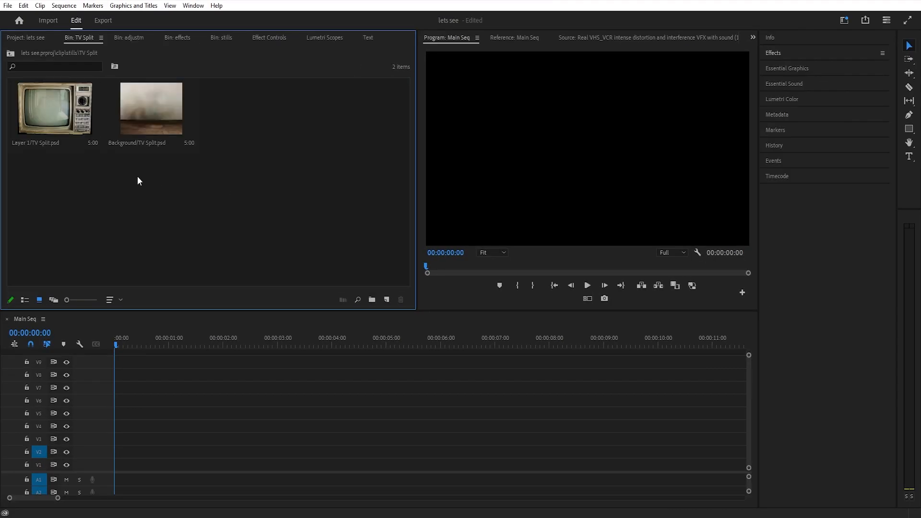
{"action": "left_click_drag", "start_coordinate": [152, 110], "coordinate": [112, 466]}
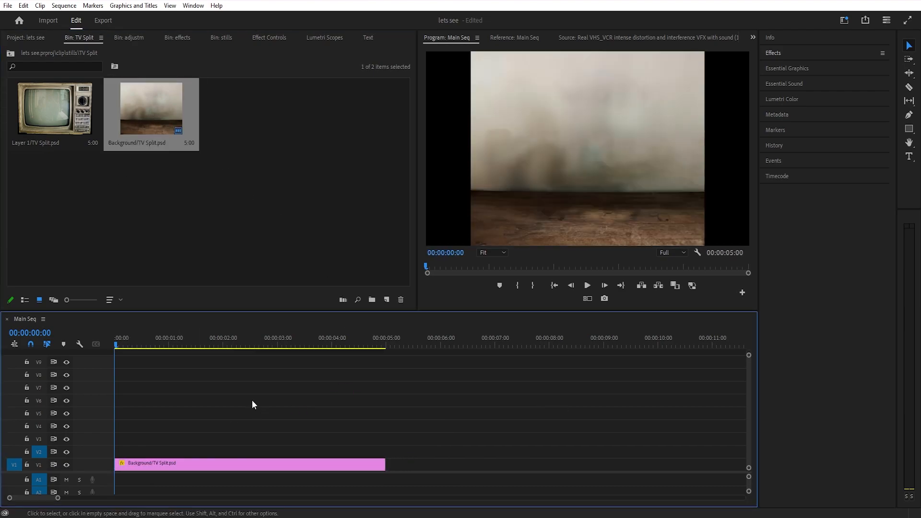
{"action": "left_click", "coordinate": [179, 38]}
{"action": "left_click", "coordinate": [270, 38]}
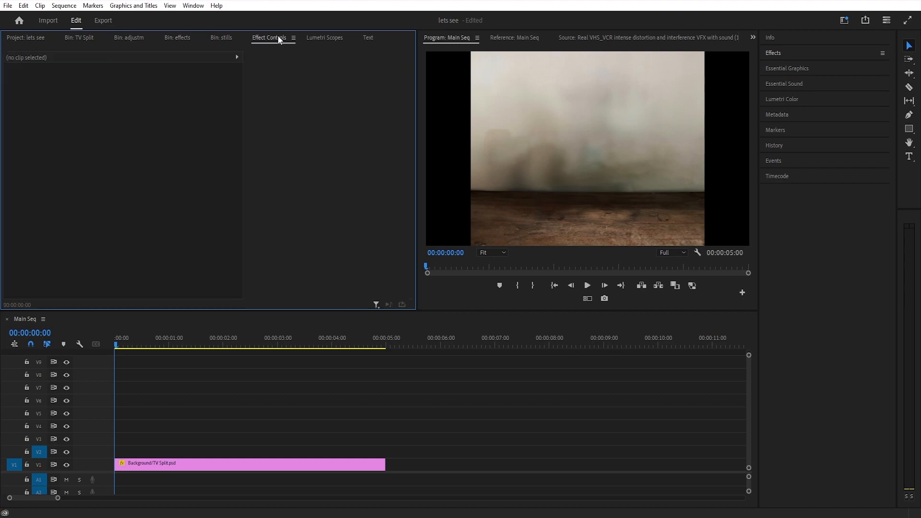
{"action": "left_click", "coordinate": [173, 461]}
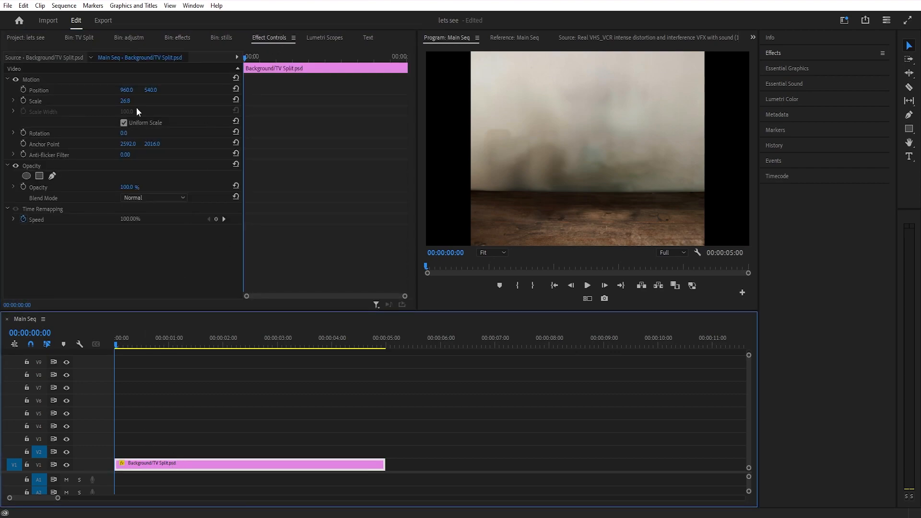
{"action": "left_click_drag", "start_coordinate": [125, 101], "coordinate": [136, 101]}
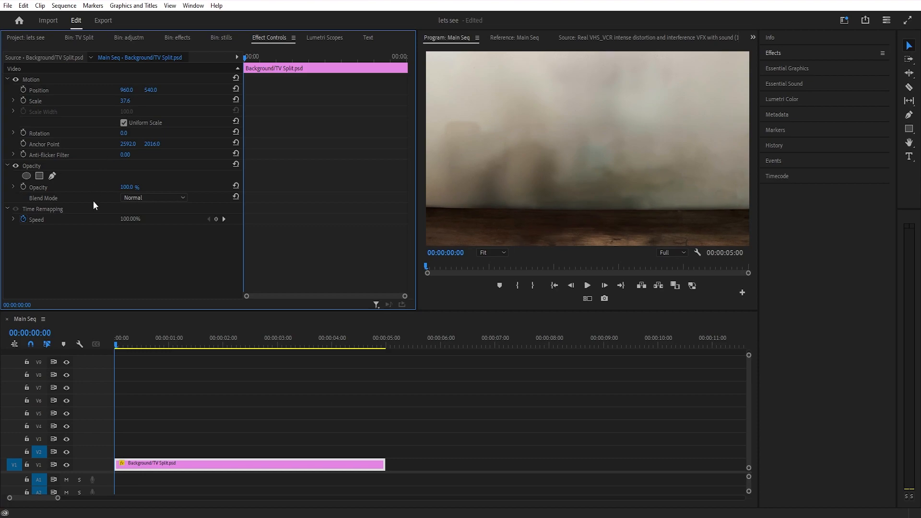
Place Layer 1/TV Split.psd on V2 at the sequence start, with scale 43 and vertical position 592.4
{"action": "left_click", "coordinate": [224, 38]}
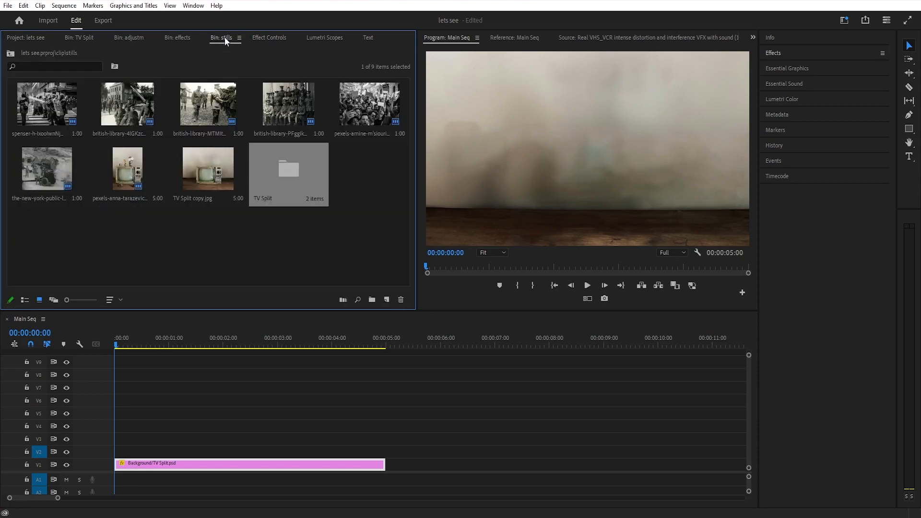
{"action": "double_click", "coordinate": [288, 173]}
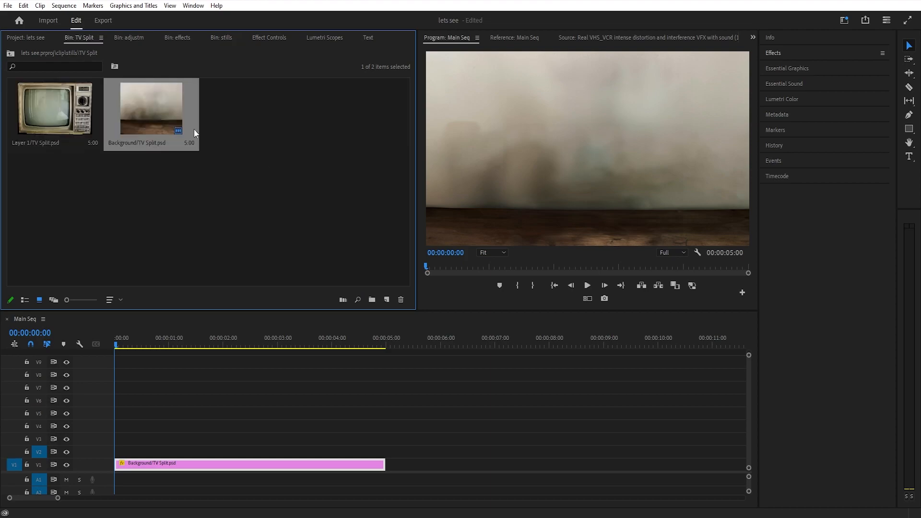
{"action": "left_click_drag", "start_coordinate": [58, 120], "coordinate": [116, 451]}
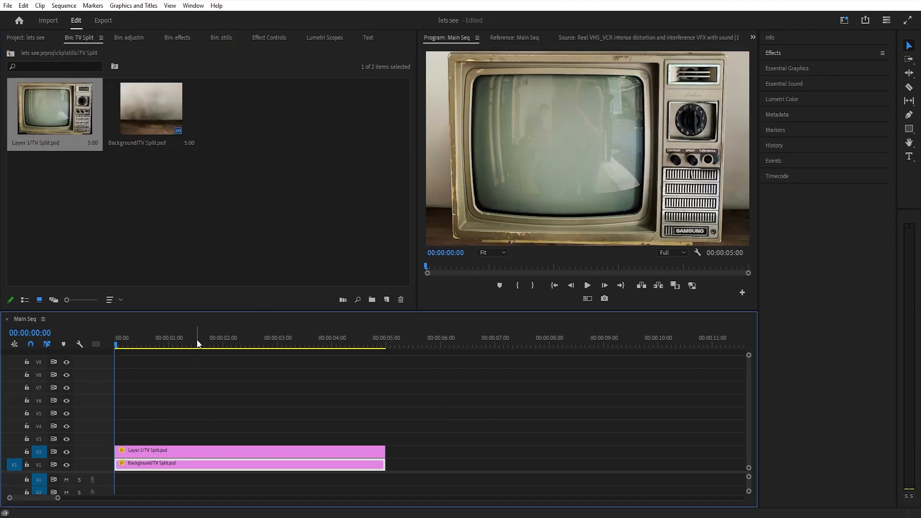
{"action": "left_click", "coordinate": [195, 454]}
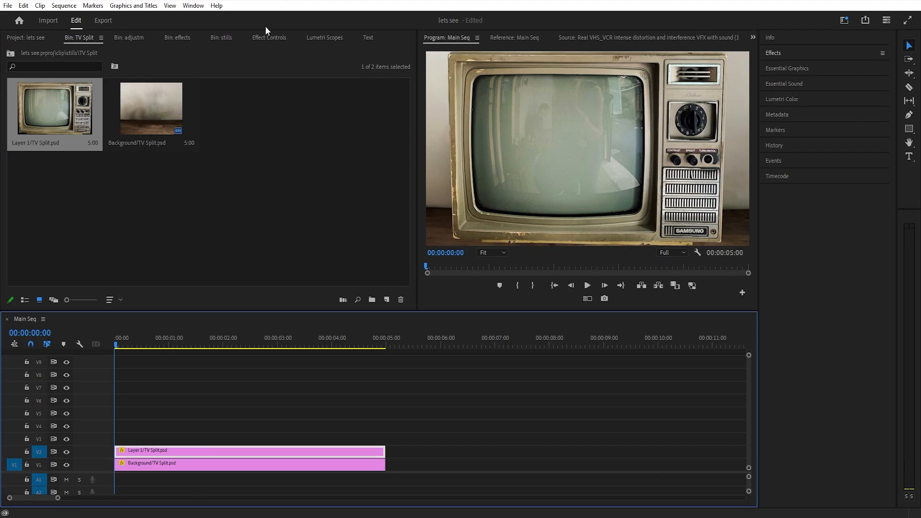
{"action": "left_click", "coordinate": [270, 39]}
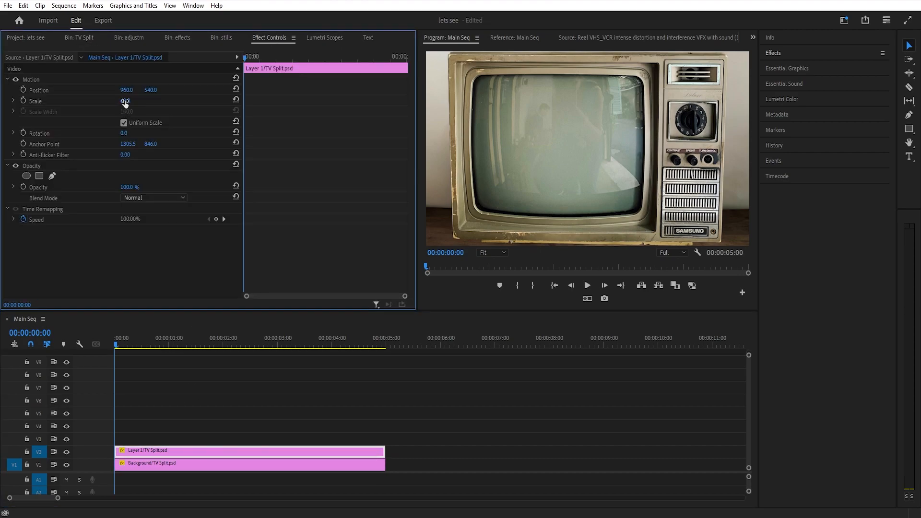
{"action": "left_click_drag", "start_coordinate": [124, 102], "coordinate": [181, 89]}
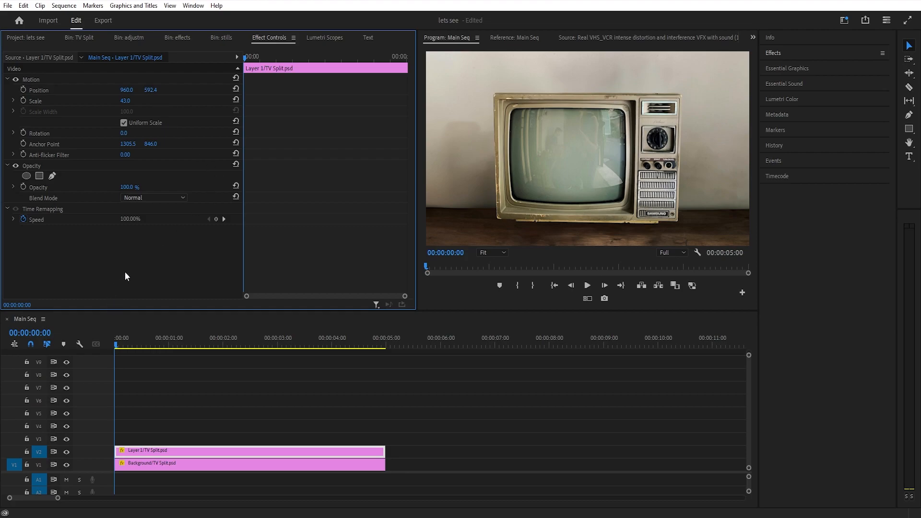
Move the Layer 1/TV Split.psd clip up to V8 and toggle the V1 track's visibility off and back on
{"action": "left_click_drag", "start_coordinate": [188, 454], "coordinate": [172, 379]}
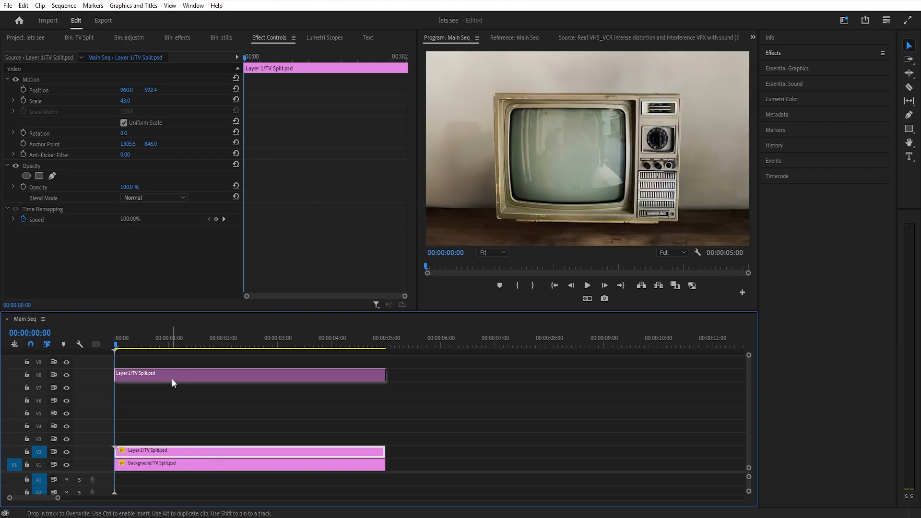
{"action": "left_click", "coordinate": [66, 465]}
{"action": "left_click", "coordinate": [66, 465]}
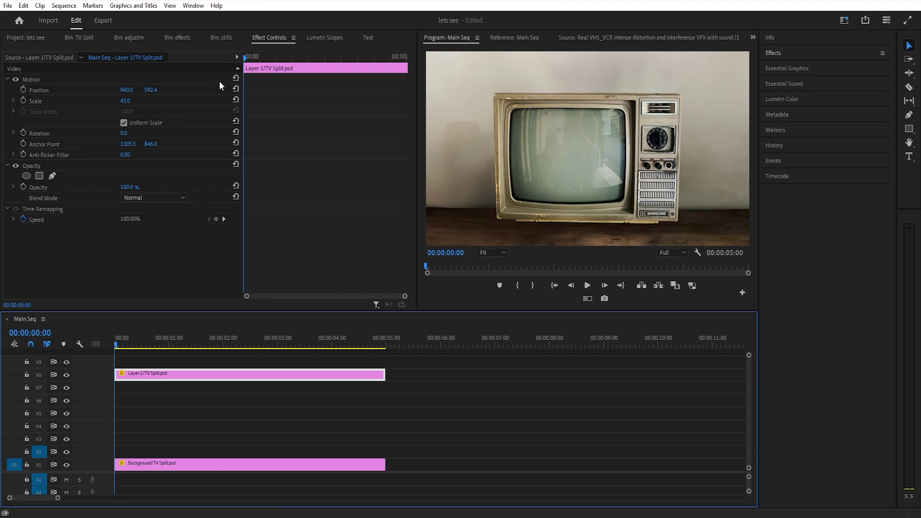
Check the clip duration of the first still in the stills bin without changing it
{"action": "left_click", "coordinate": [230, 37]}
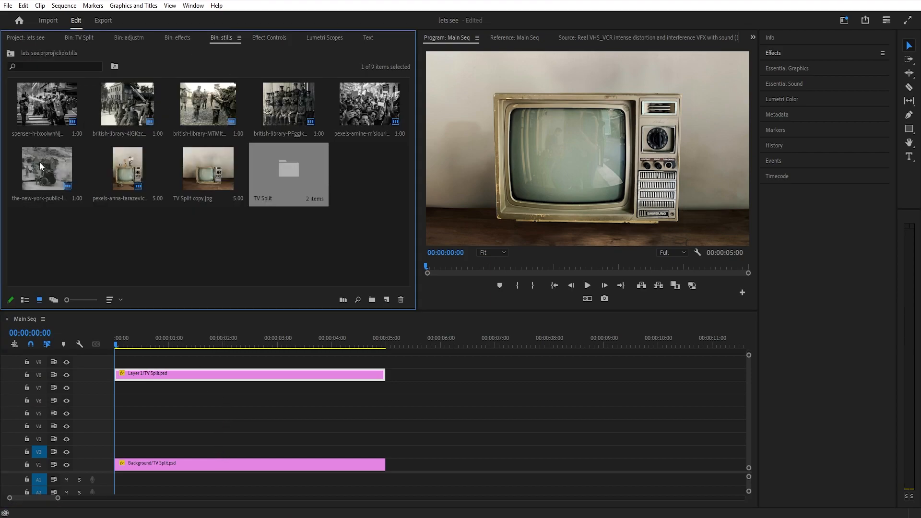
{"action": "left_click", "coordinate": [49, 108]}
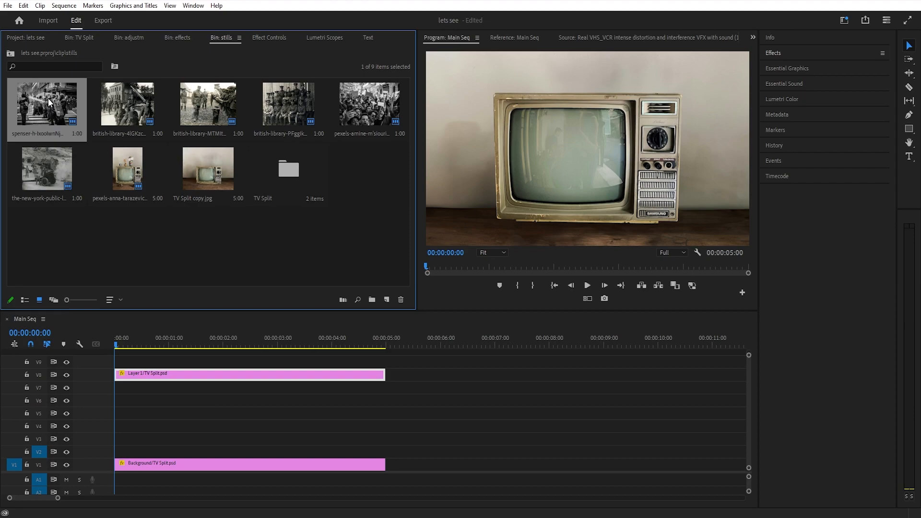
{"action": "right_click", "coordinate": [48, 99]}
{"action": "left_click", "coordinate": [39, 212]}
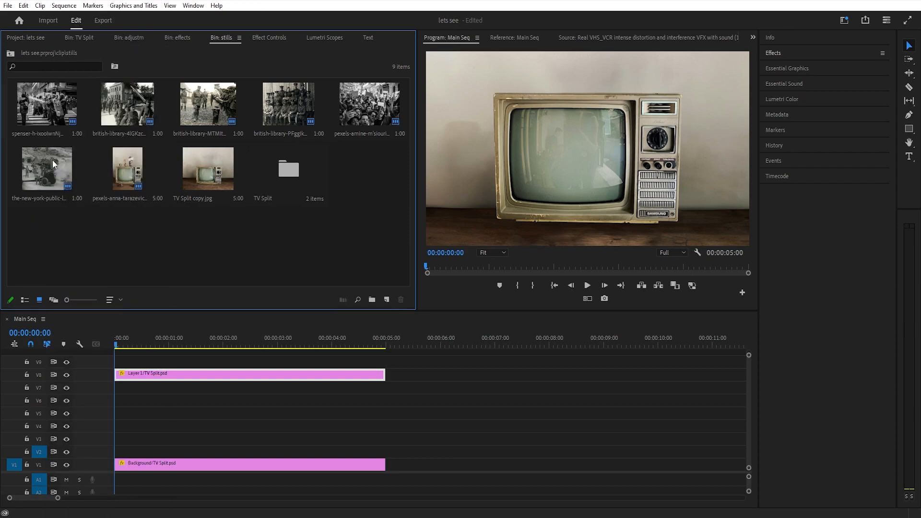
{"action": "right_click", "coordinate": [36, 99]}
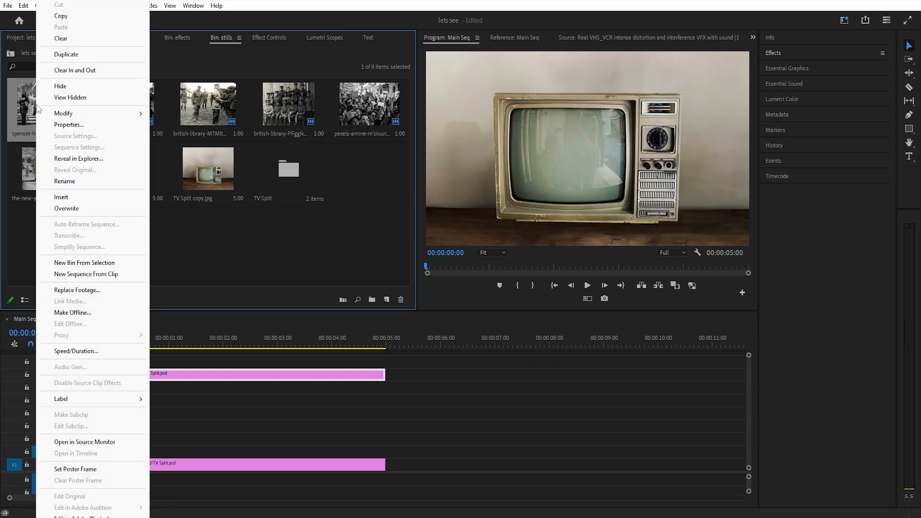
{"action": "left_click", "coordinate": [243, 234]}
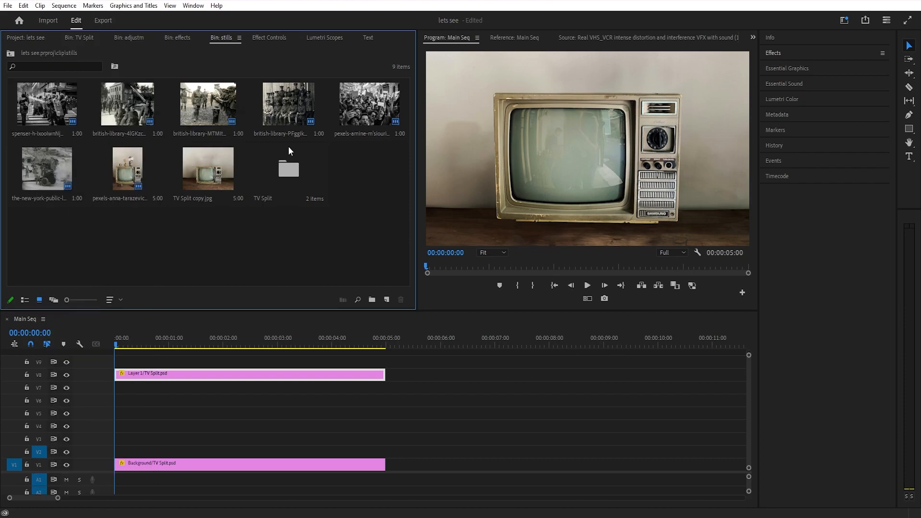
{"action": "right_click", "coordinate": [44, 125]}
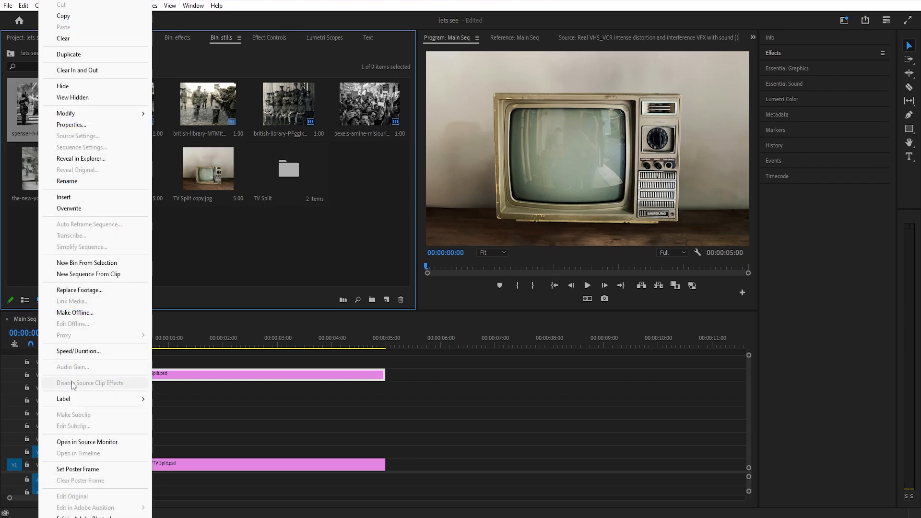
{"action": "left_click", "coordinate": [102, 351]}
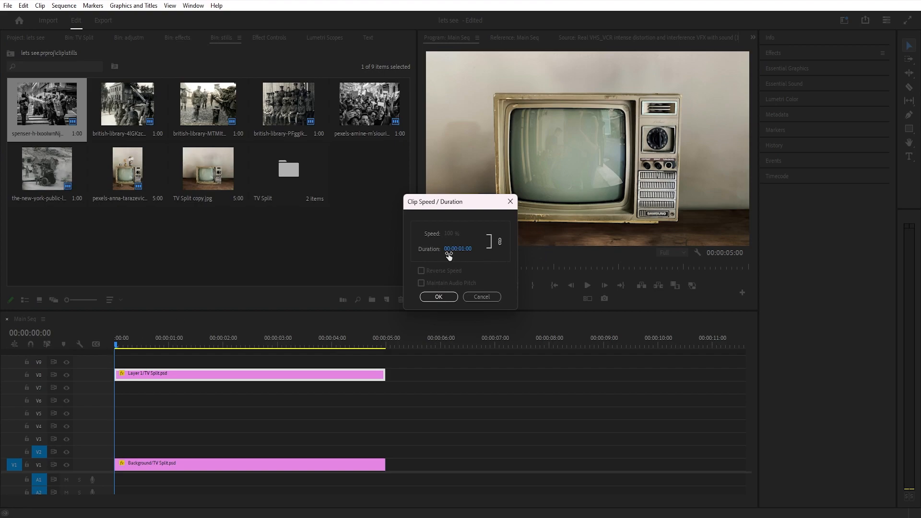
{"action": "left_click", "coordinate": [481, 296]}
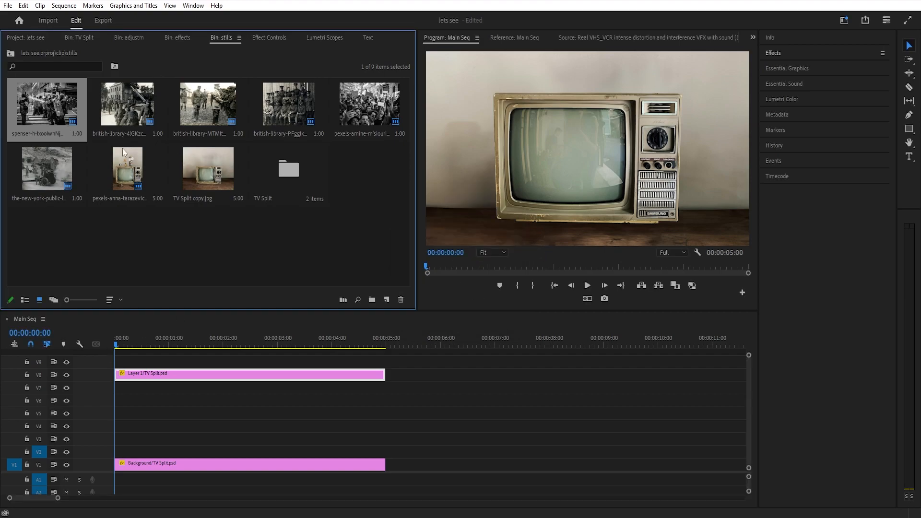
Place the six black-and-white stills on V2 from the sequence start and extend the Layer 1 and Background clips to 00:00:06:00
{"action": "left_click", "coordinate": [46, 184], "text": "shift"}
{"action": "left_click_drag", "start_coordinate": [57, 118], "coordinate": [170, 453]}
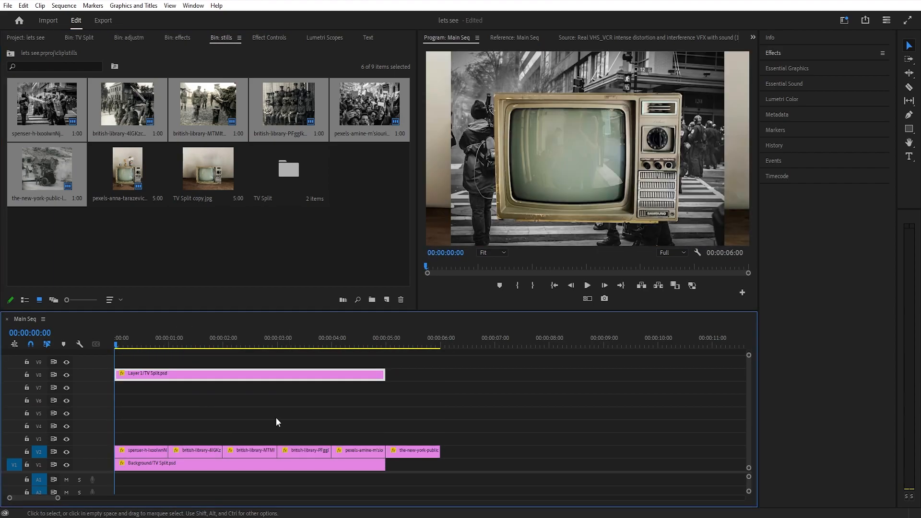
{"action": "left_click_drag", "start_coordinate": [384, 374], "coordinate": [440, 374]}
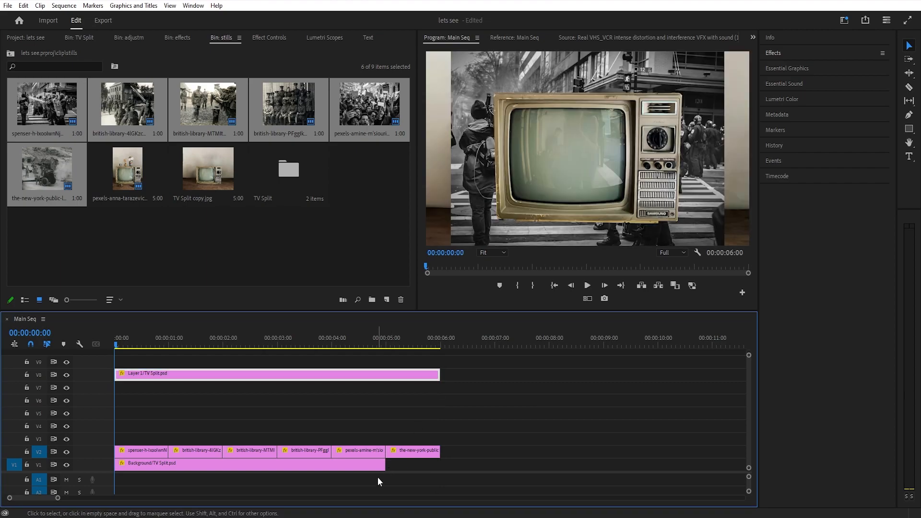
{"action": "left_click_drag", "start_coordinate": [385, 464], "coordinate": [440, 465]}
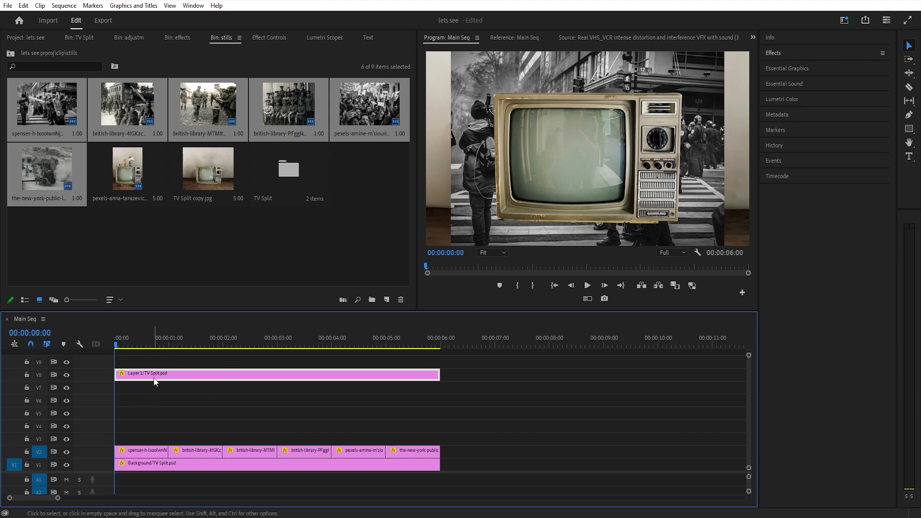
Draw a closed Pen opacity mask with curved corners around the television's screen on the Layer 1/TV Split.psd clip
{"action": "left_click", "coordinate": [269, 38]}
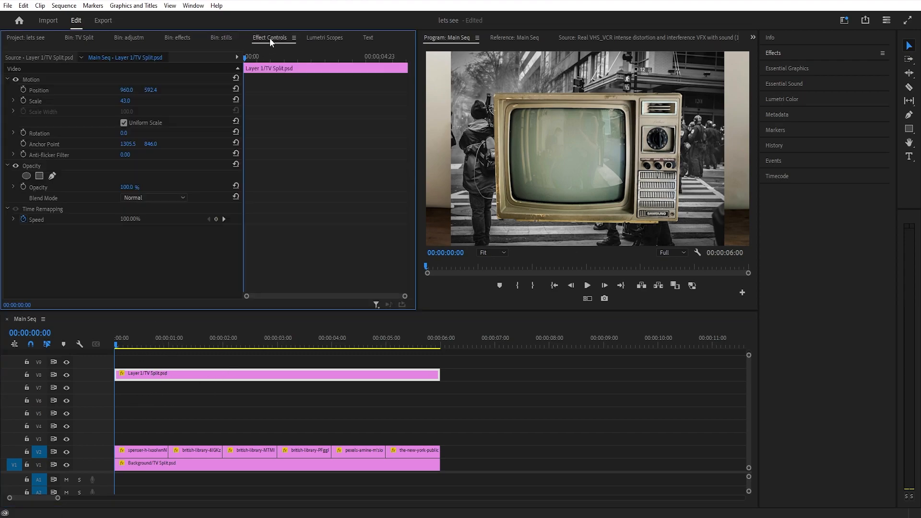
{"action": "left_click", "coordinate": [52, 176]}
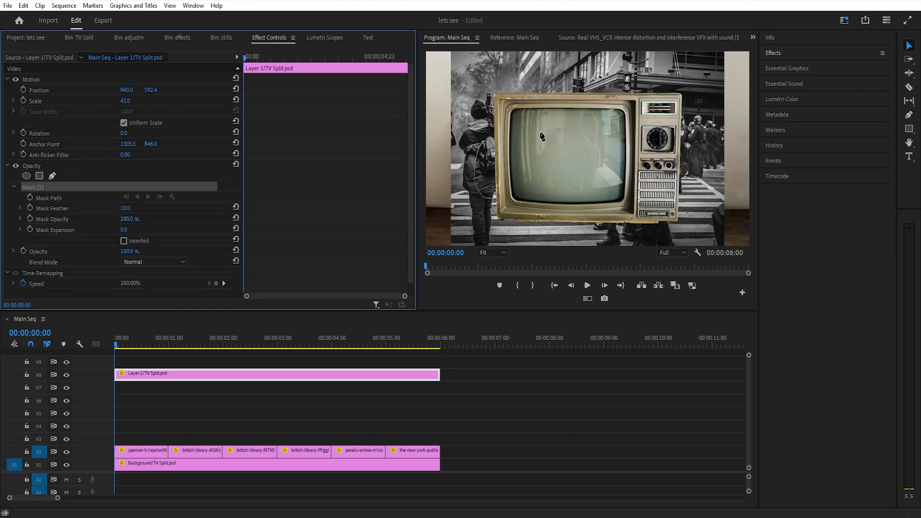
{"action": "left_click", "coordinate": [501, 253]}
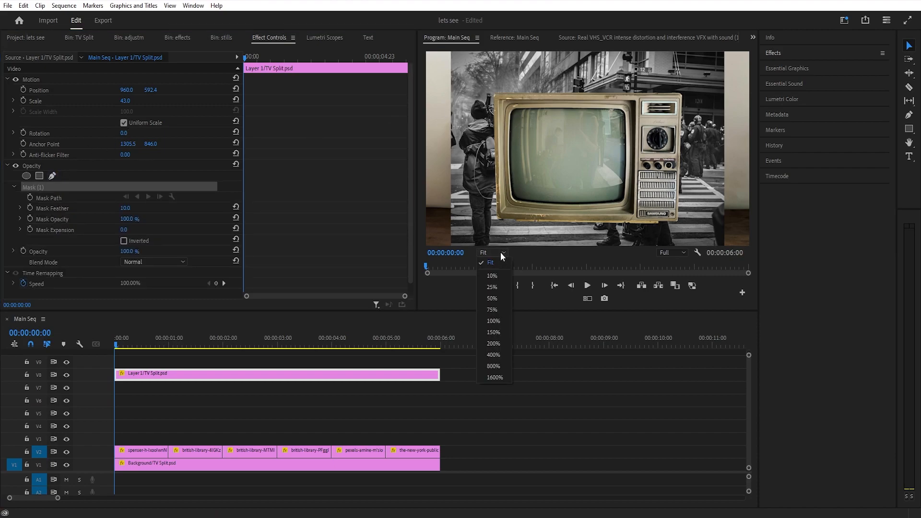
{"action": "left_click", "coordinate": [497, 299]}
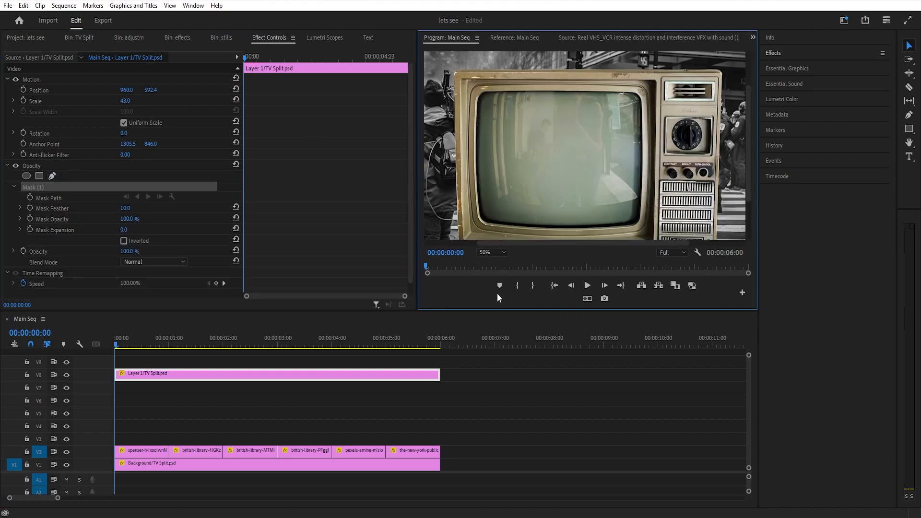
{"action": "left_click", "coordinate": [555, 227]}
{"action": "left_click", "coordinate": [491, 222]}
{"action": "left_click_drag", "start_coordinate": [479, 200], "coordinate": [477, 181]}
{"action": "left_click", "coordinate": [478, 108]}
{"action": "left_click_drag", "start_coordinate": [494, 93], "coordinate": [507, 94]}
{"action": "left_click", "coordinate": [606, 94]}
{"action": "left_click_drag", "start_coordinate": [639, 107], "coordinate": [641, 123]}
{"action": "left_click_drag", "start_coordinate": [639, 206], "coordinate": [639, 216]}
{"action": "left_click", "coordinate": [616, 225]}
{"action": "left_click", "coordinate": [555, 227]}
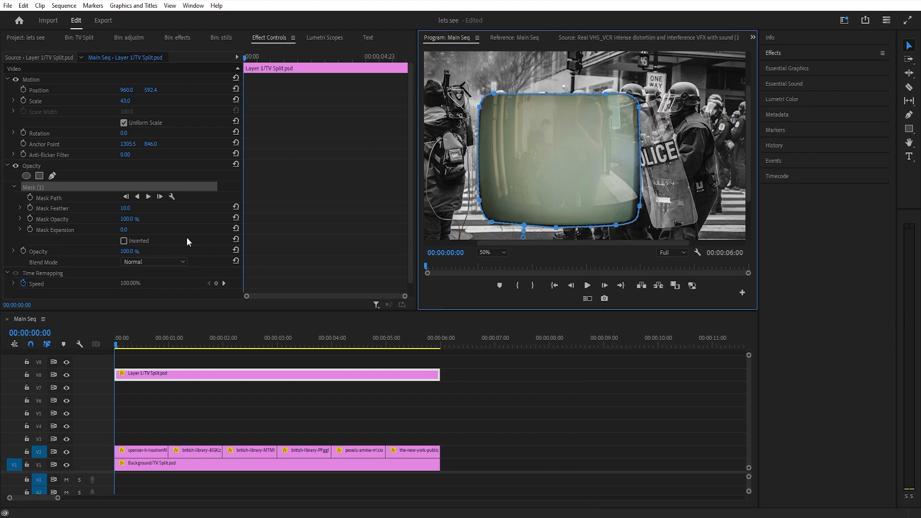
Invert the opacity mask on the Layer 1/TV Split.psd clip and fit the whole frame in the program view
{"action": "left_click", "coordinate": [124, 241]}
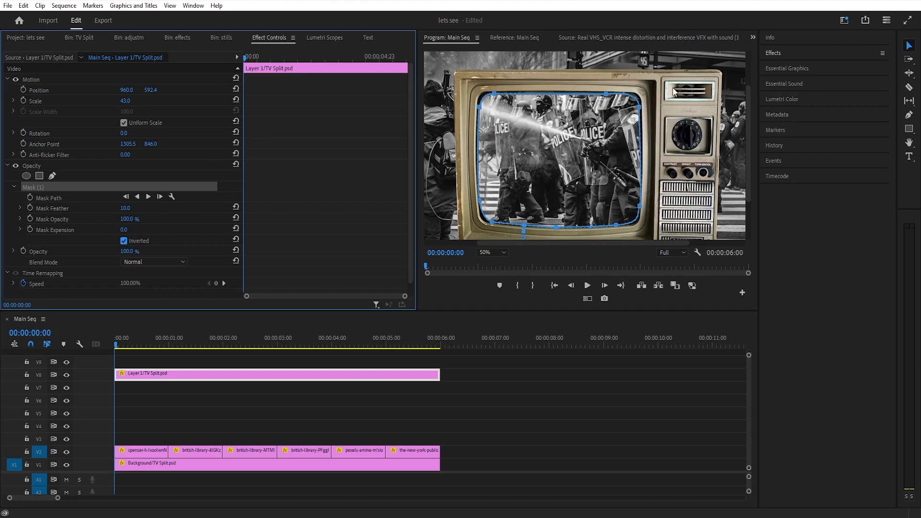
{"action": "left_click", "coordinate": [504, 251]}
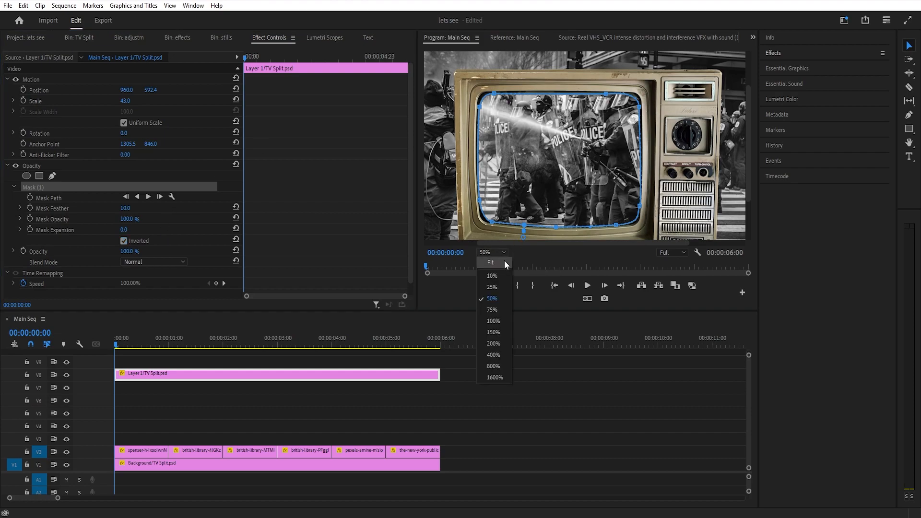
{"action": "left_click", "coordinate": [503, 260]}
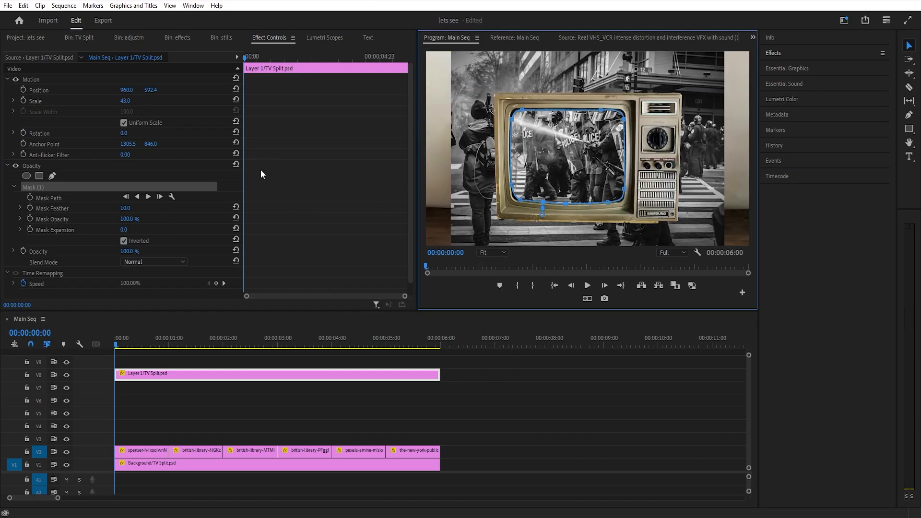
{"action": "left_click", "coordinate": [118, 164]}
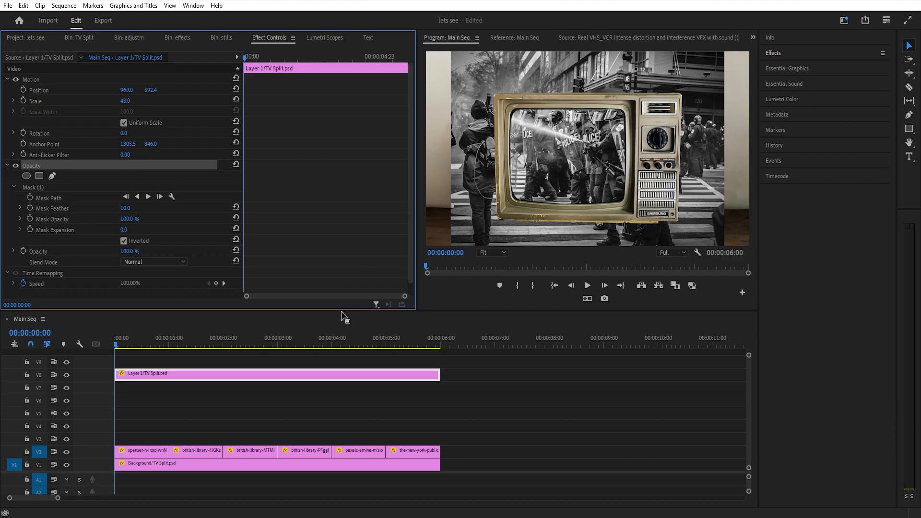
Reset the first still's Motion scale to 100 and draw a closed four-point Pen opacity mask around the television's screen
{"action": "left_click", "coordinate": [136, 450]}
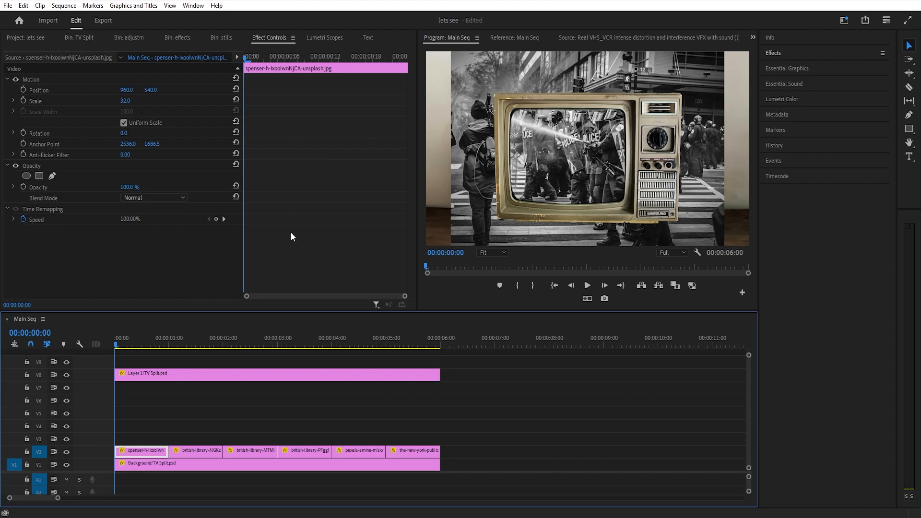
{"action": "left_click", "coordinate": [191, 106]}
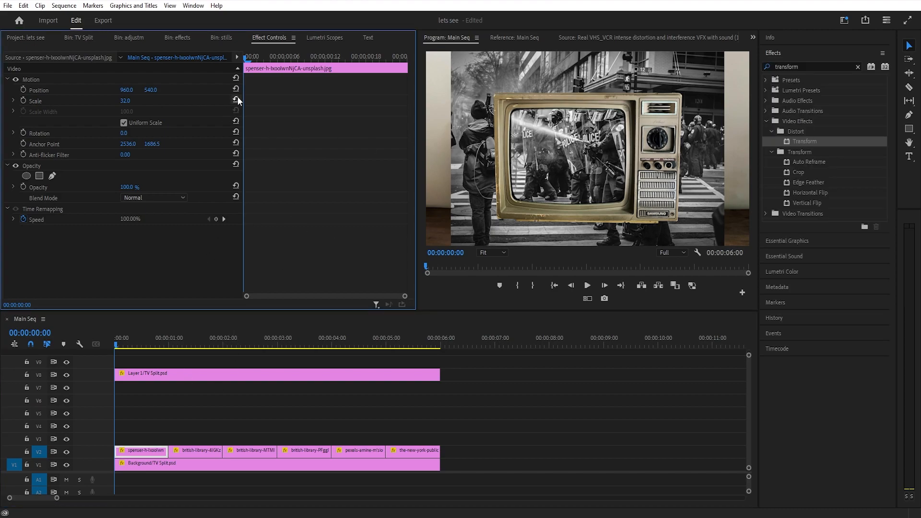
{"action": "left_click", "coordinate": [237, 100]}
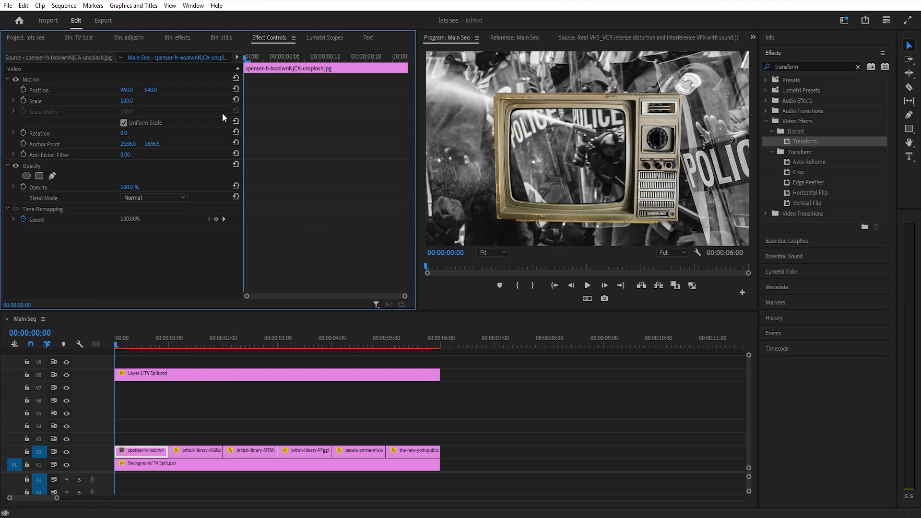
{"action": "left_click", "coordinate": [56, 176]}
{"action": "left_click", "coordinate": [504, 103]}
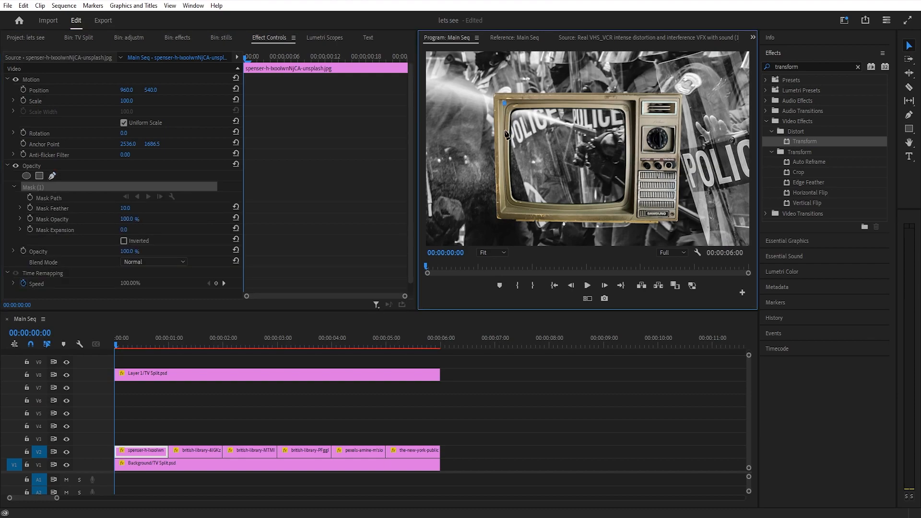
{"action": "left_click", "coordinate": [503, 213]}
{"action": "left_click", "coordinate": [634, 213]}
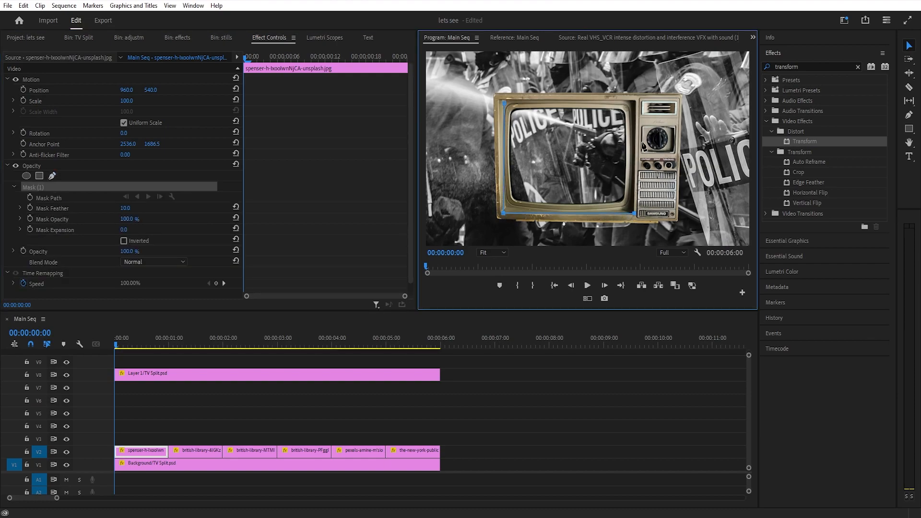
{"action": "left_click", "coordinate": [634, 102]}
{"action": "left_click", "coordinate": [505, 103]}
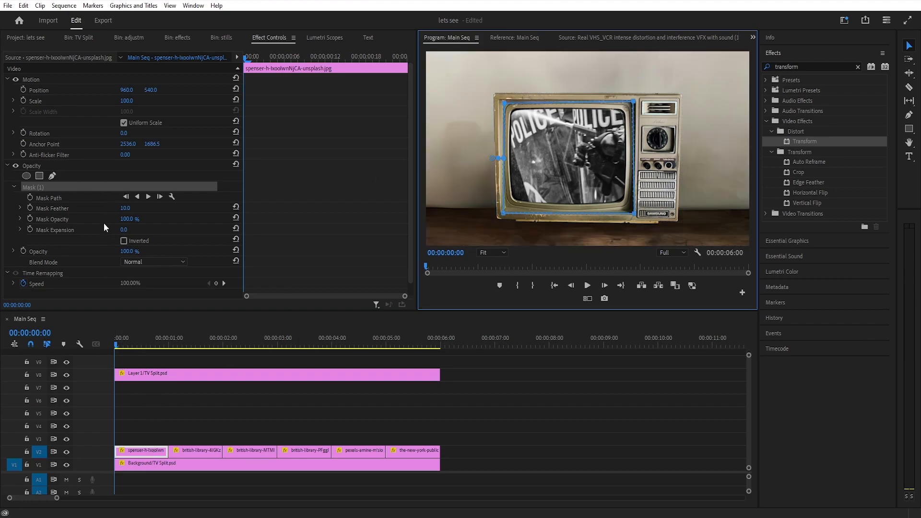
Apply the Transform effect to the first still and set the effect's scale to 18
{"action": "double_click", "coordinate": [805, 142]}
{"action": "scroll", "coordinate": [72, 232], "scroll_direction": "down", "scroll_amount": 3}
{"action": "scroll", "coordinate": [81, 230], "scroll_direction": "down", "scroll_amount": 3}
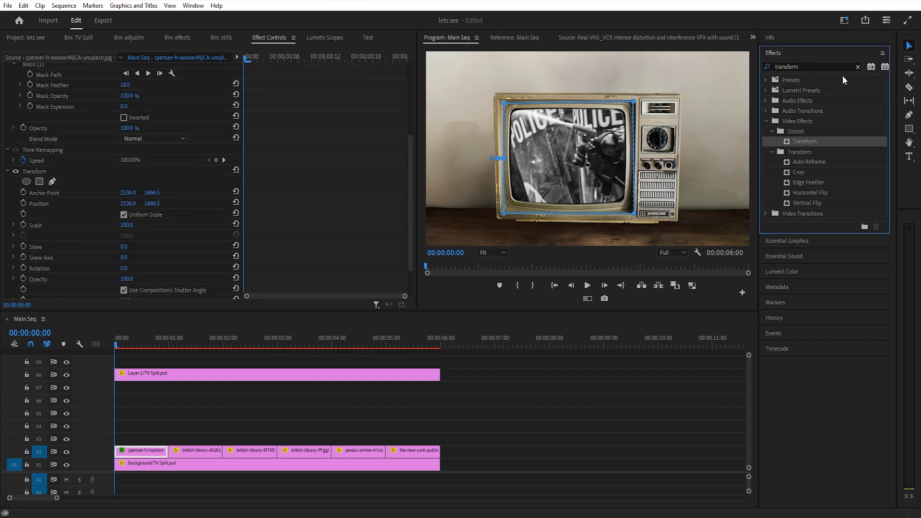
{"action": "scroll", "coordinate": [81, 220], "scroll_direction": "down", "scroll_amount": 1}
{"action": "left_click", "coordinate": [130, 212]}
{"action": "type", "text": "18"}
{"action": "key", "text": "Return"}
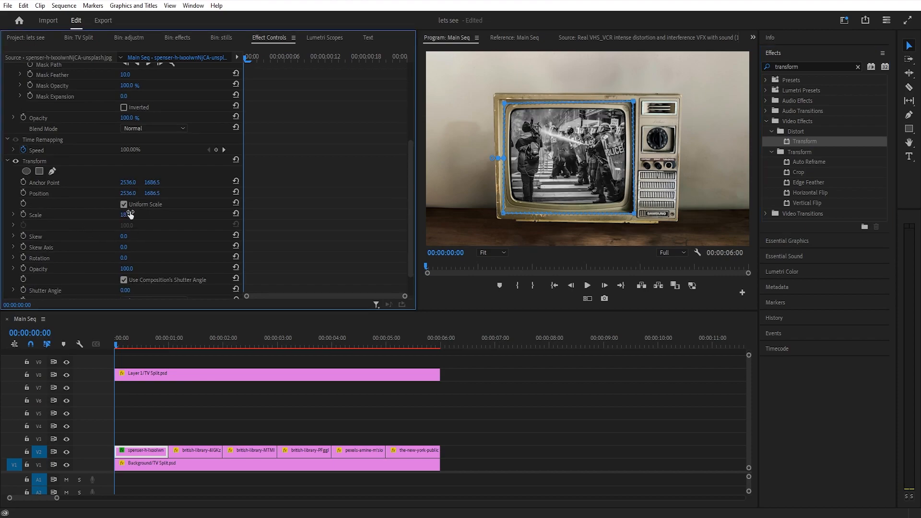
Copy the first still and paste its Motion, Opacity, Time Remapping and Transform attributes onto the other five stills on V2
{"action": "left_click", "coordinate": [151, 434]}
{"action": "left_click", "coordinate": [153, 454]}
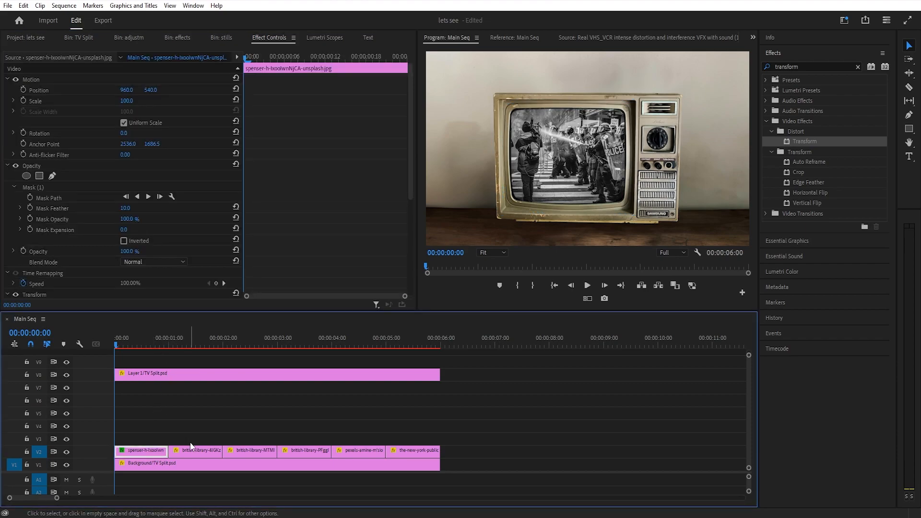
{"action": "left_click_drag", "start_coordinate": [184, 439], "coordinate": [438, 458]}
{"action": "right_click", "coordinate": [208, 452]}
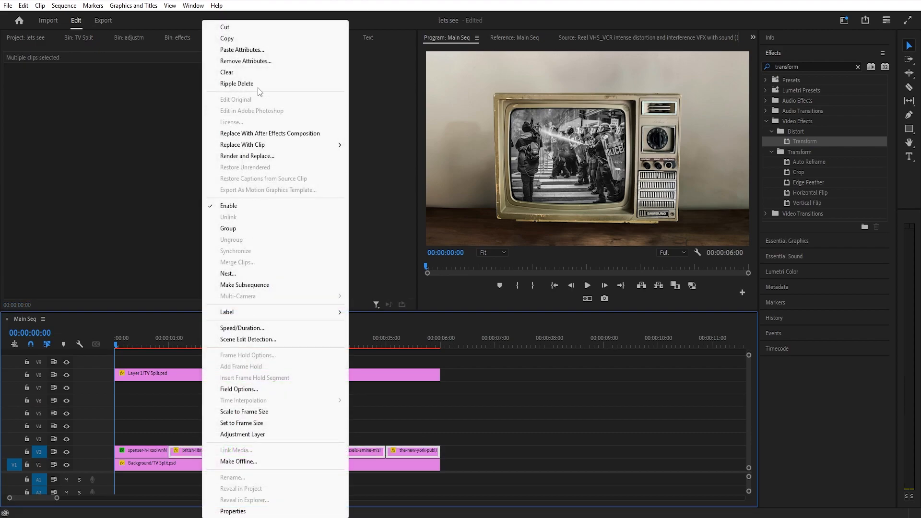
{"action": "left_click", "coordinate": [251, 49]}
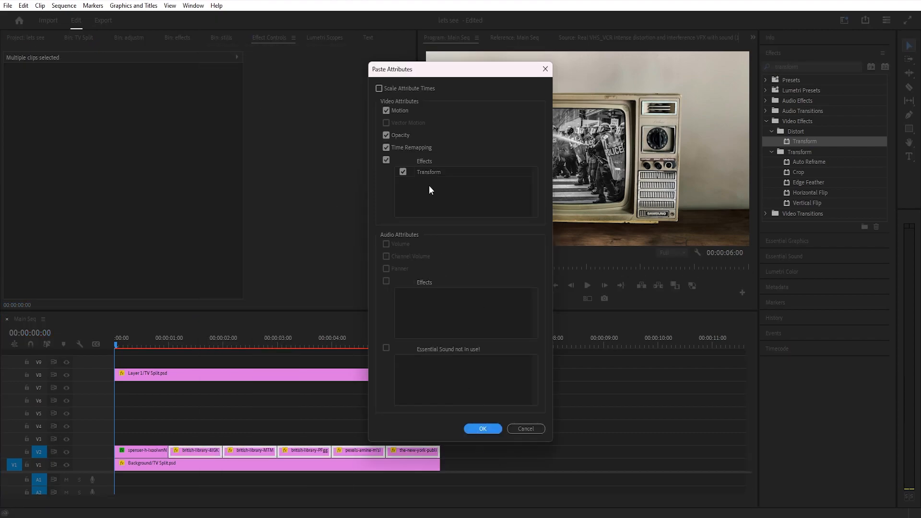
{"action": "left_click", "coordinate": [483, 429]}
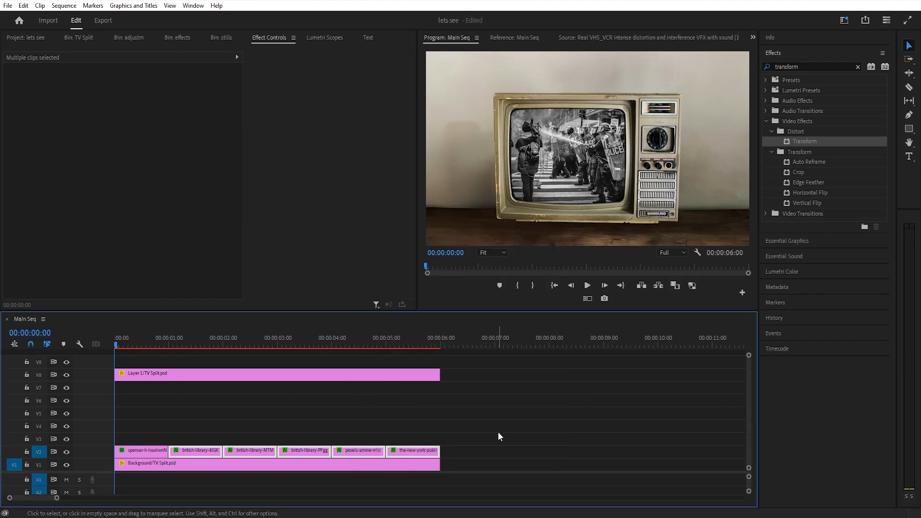
Check the other stills on V2 in turn and adjust their framing and opacity masks to fill the television's screen
{"action": "mouse_move", "coordinate": [204, 338]}
{"action": "left_mouse_down"}
{"action": "mouse_move", "coordinate": [433, 338]}
{"action": "mouse_move", "coordinate": [203, 339]}
{"action": "left_mouse_up"}
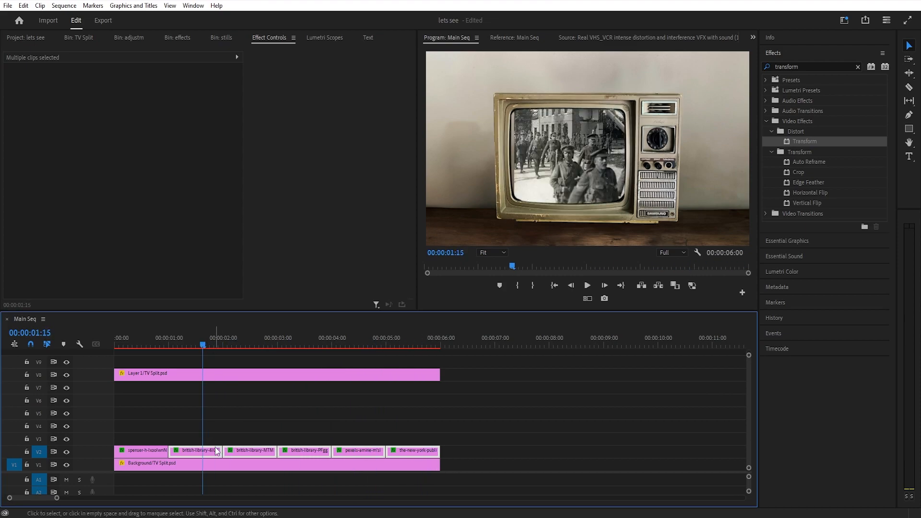
{"action": "left_click", "coordinate": [229, 419]}
{"action": "left_click", "coordinate": [250, 451]}
{"action": "left_click", "coordinate": [307, 339]}
{"action": "left_click", "coordinate": [305, 451]}
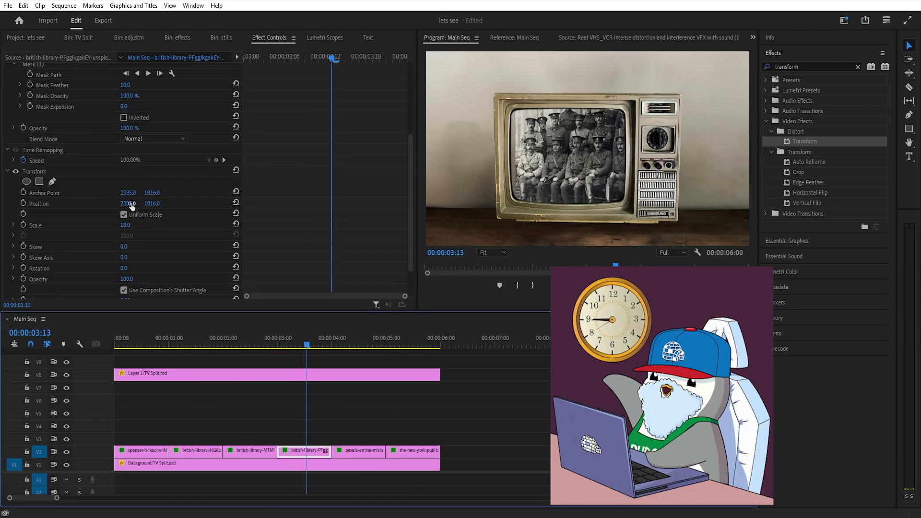
{"action": "left_click", "coordinate": [409, 339]}
{"action": "left_click", "coordinate": [412, 451]}
{"action": "left_click", "coordinate": [39, 176]}
{"action": "left_click_drag", "start_coordinate": [542, 191], "coordinate": [507, 205]}
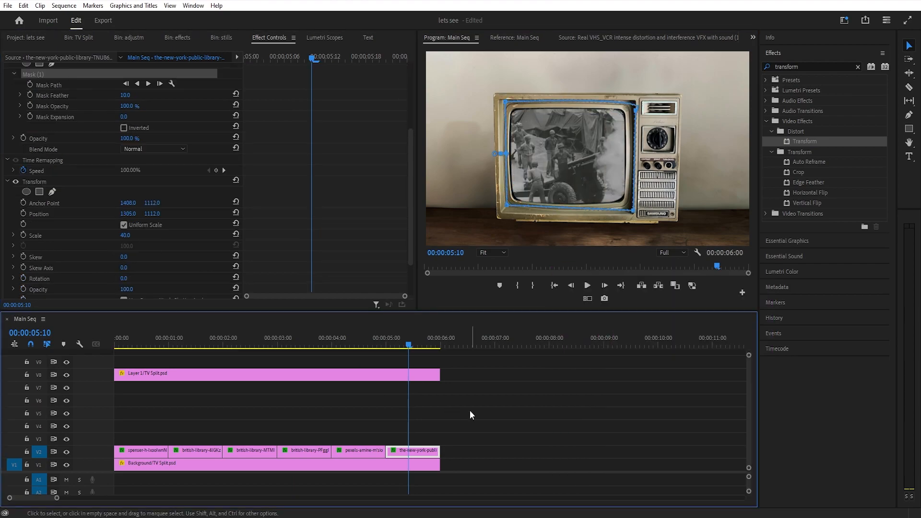
{"action": "left_click", "coordinate": [470, 410]}
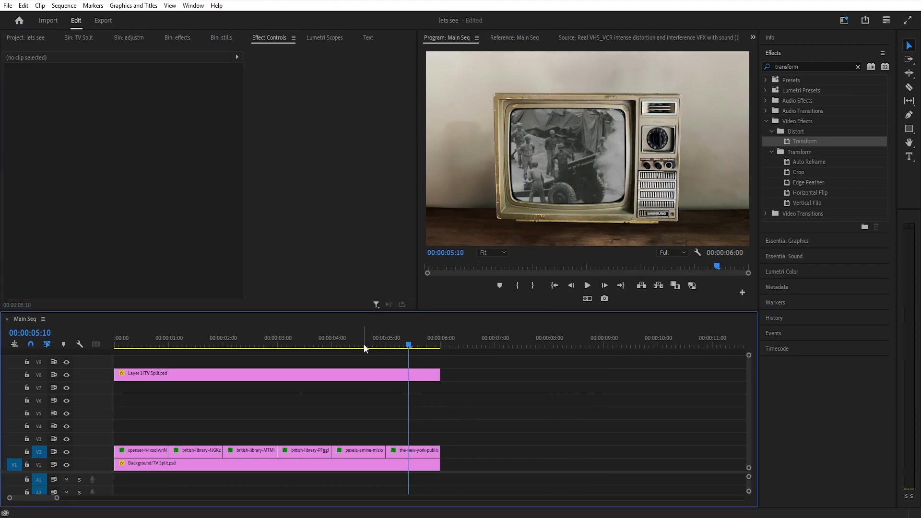
Enlarge the fifth still's opacity mask by moving its corner points outward past the television's screen, and preview the last still
{"action": "left_click", "coordinate": [311, 339]}
{"action": "left_click_drag", "start_coordinate": [129, 336], "coordinate": [376, 331]}
{"action": "left_click", "coordinate": [350, 332]}
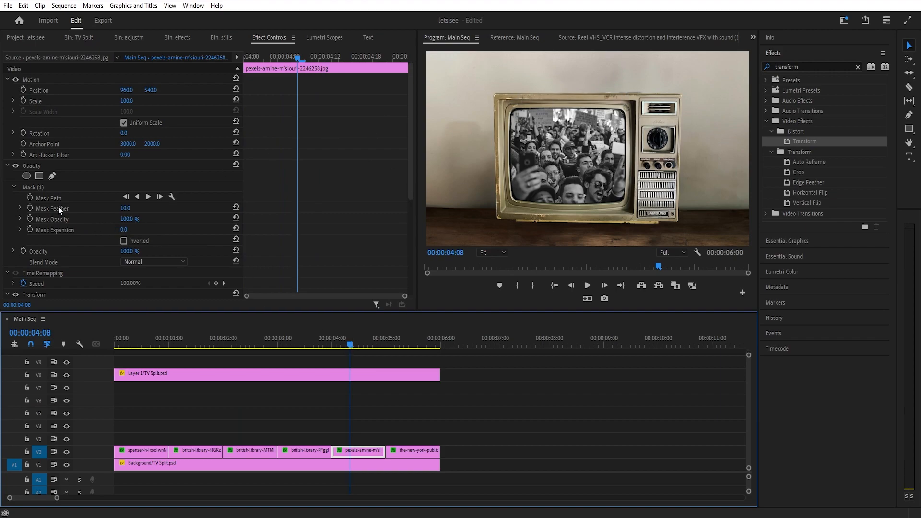
{"action": "left_click", "coordinate": [48, 189]}
{"action": "mouse_move", "coordinate": [640, 93]}
{"action": "left_mouse_down"}
{"action": "mouse_move", "coordinate": [640, 107]}
{"action": "mouse_move", "coordinate": [642, 100]}
{"action": "left_mouse_up"}
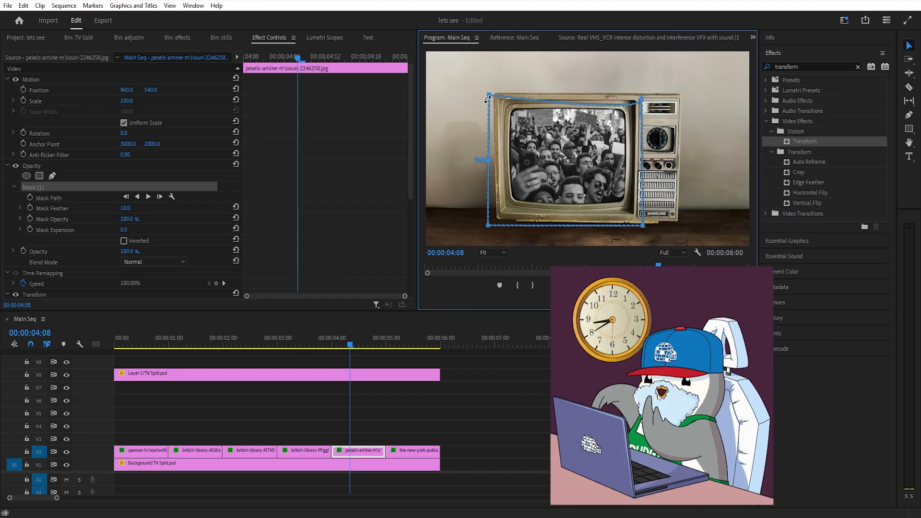
{"action": "left_click", "coordinate": [345, 359]}
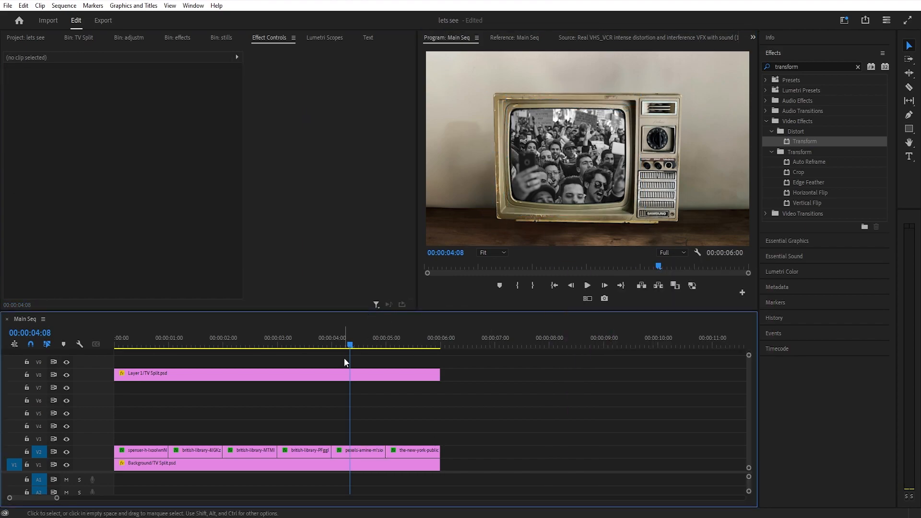
{"action": "left_click_drag", "start_coordinate": [348, 344], "coordinate": [434, 355]}
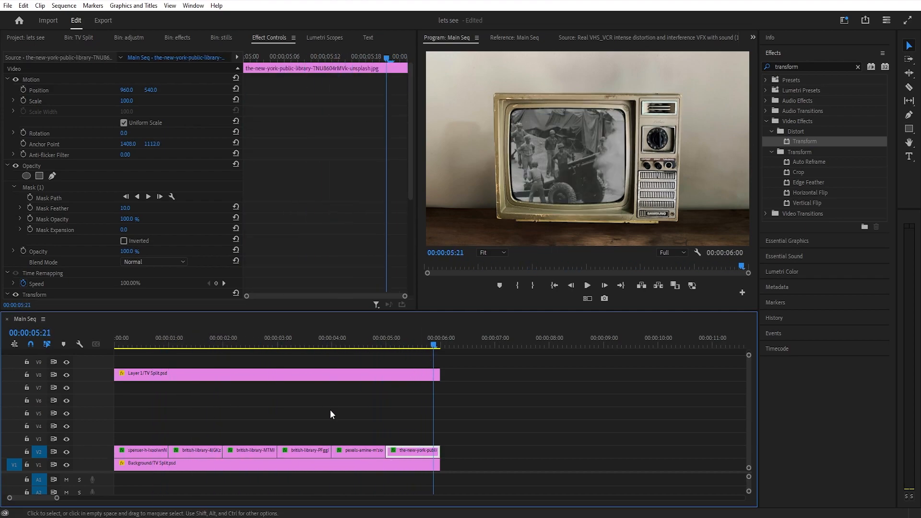
{"action": "left_click", "coordinate": [267, 427]}
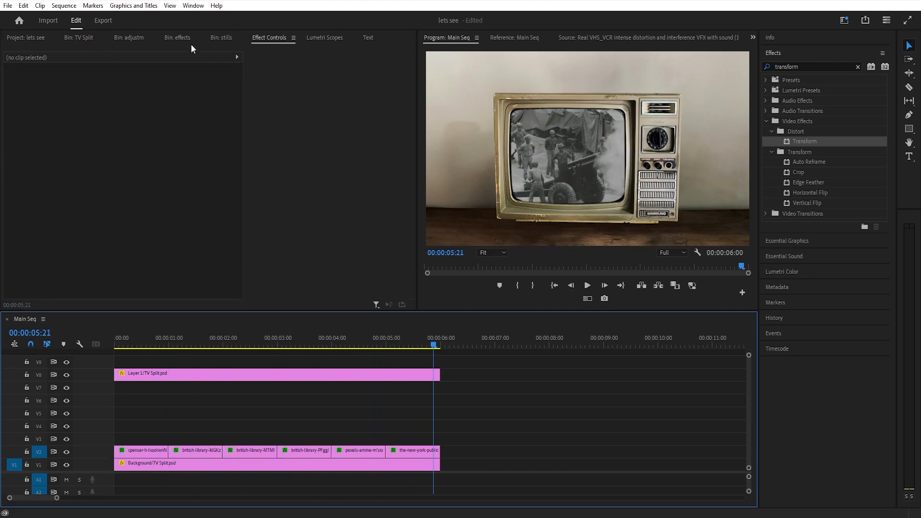
Place VHS overlay effect.mp4 on V7 from the sequence start and trim its end to 00:00:06:00
{"action": "left_click", "coordinate": [175, 38]}
{"action": "left_click", "coordinate": [38, 165]}
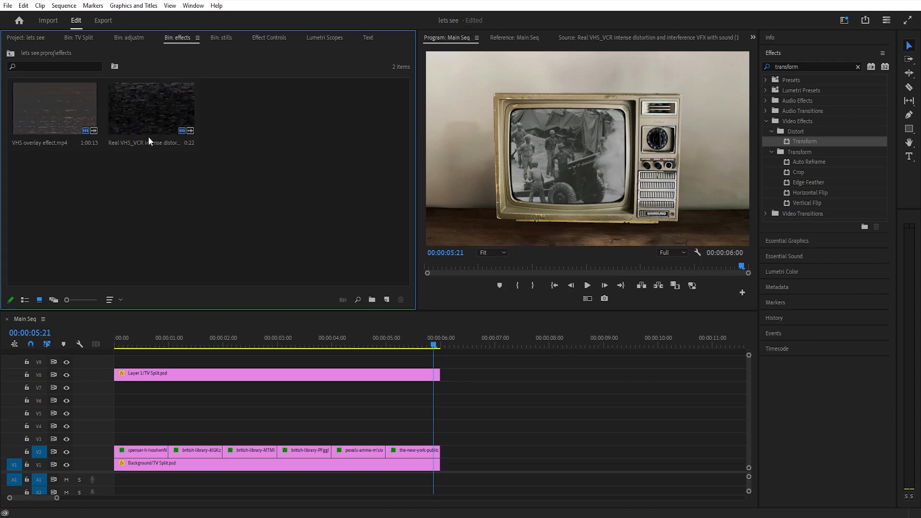
{"action": "left_click_drag", "start_coordinate": [60, 102], "coordinate": [292, 383]}
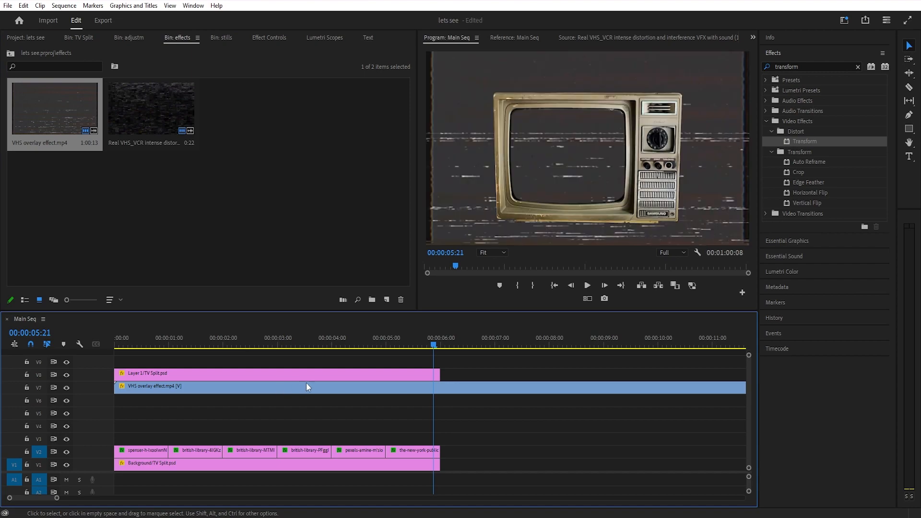
{"action": "left_click_drag", "start_coordinate": [456, 345], "coordinate": [448, 344]}
{"action": "left_click", "coordinate": [463, 384]}
{"action": "key", "text": "w"}
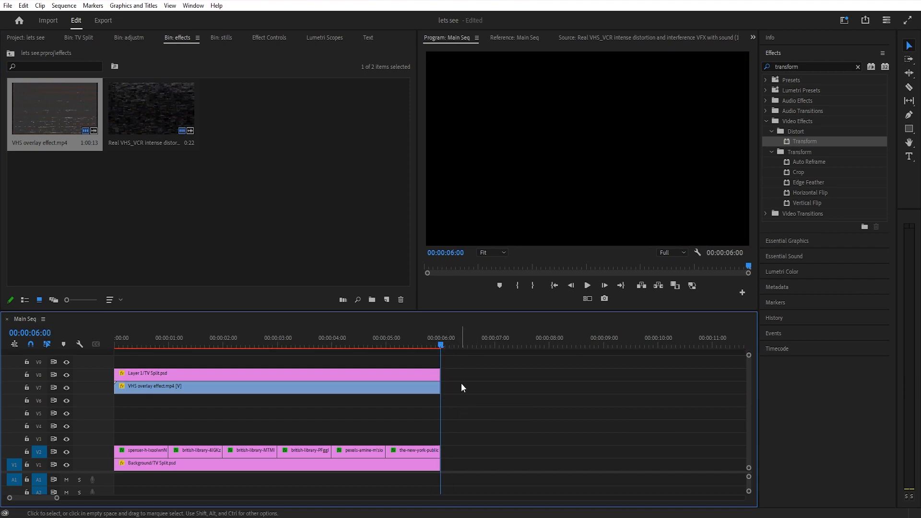
Draw a closed four-point Pen opacity mask around the television's screen on the VHS overlay effect.mp4 clip
{"action": "left_click", "coordinate": [355, 388]}
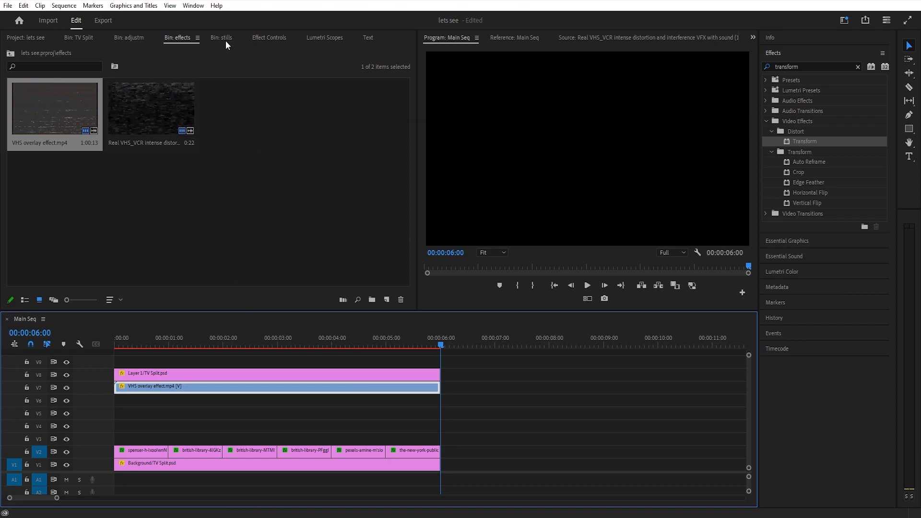
{"action": "left_click", "coordinate": [277, 40]}
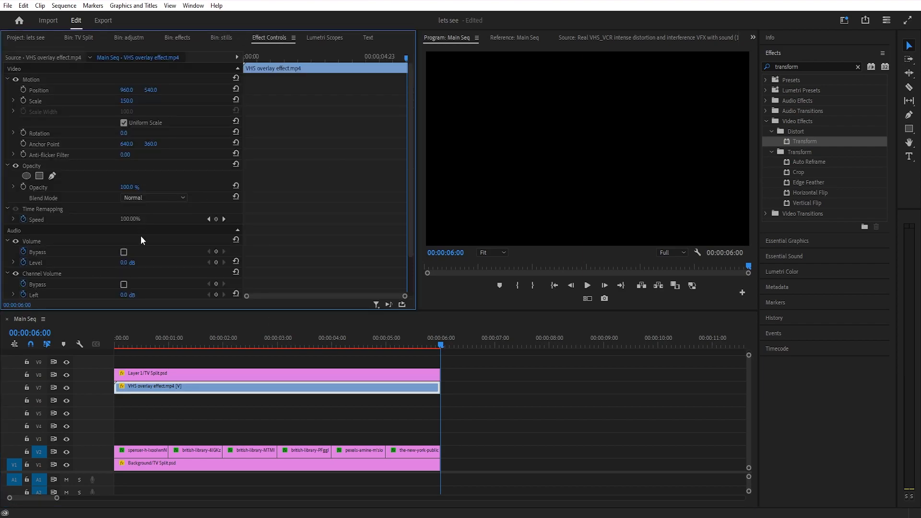
{"action": "left_click", "coordinate": [182, 345]}
{"action": "left_click", "coordinate": [54, 177]}
{"action": "left_click", "coordinate": [504, 207]}
{"action": "left_click", "coordinate": [503, 101]}
{"action": "left_click", "coordinate": [635, 101]}
{"action": "left_click", "coordinate": [632, 210]}
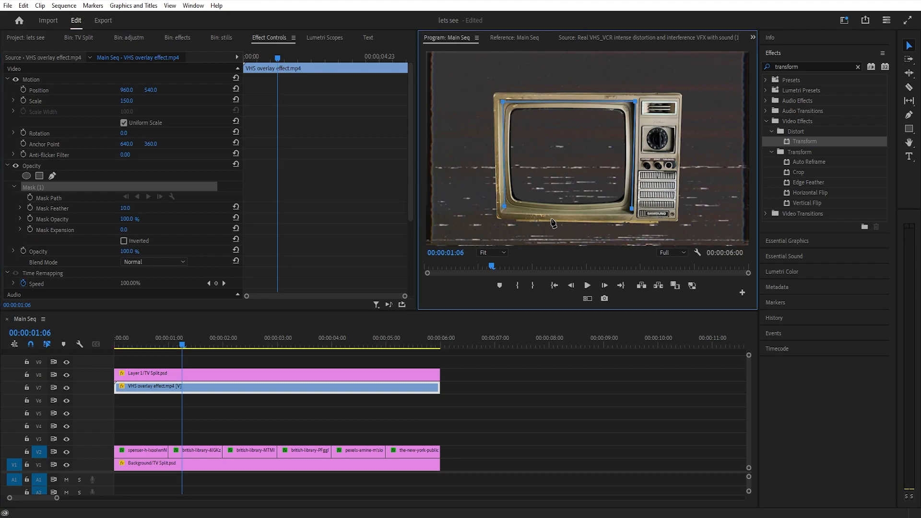
{"action": "left_click", "coordinate": [504, 207]}
Set the VHS overlay clip's blend mode to Overlay and its opacity to 35%
{"action": "left_click", "coordinate": [165, 262]}
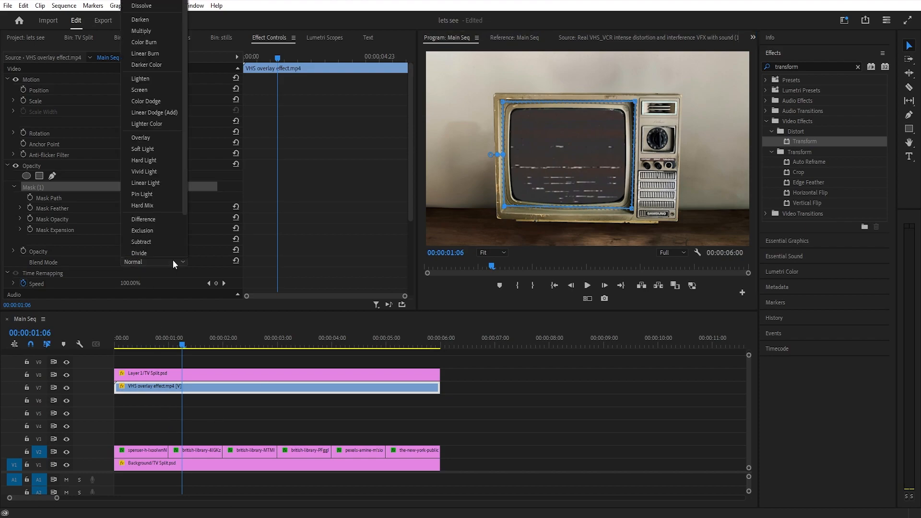
{"action": "left_click", "coordinate": [148, 138]}
{"action": "left_click", "coordinate": [133, 251]}
{"action": "type", "text": "35"}
{"action": "key", "text": "Return"}
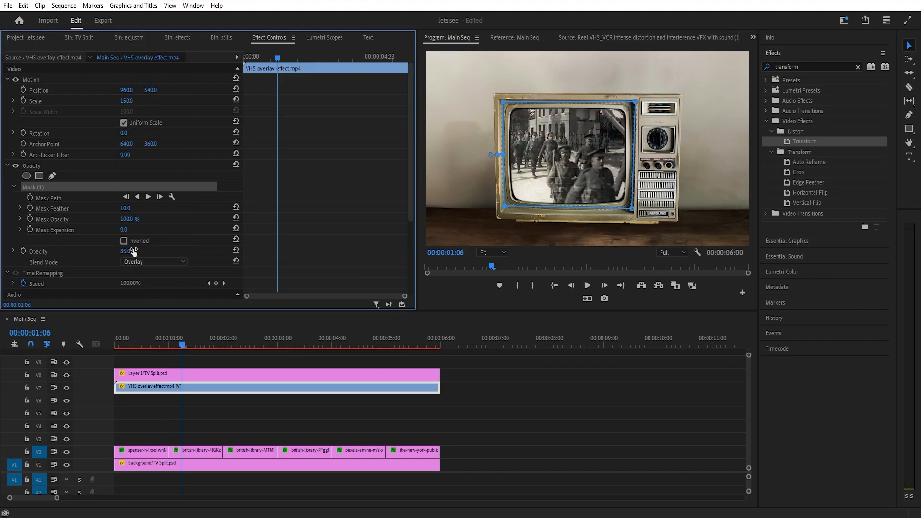
{"action": "left_click", "coordinate": [237, 430]}
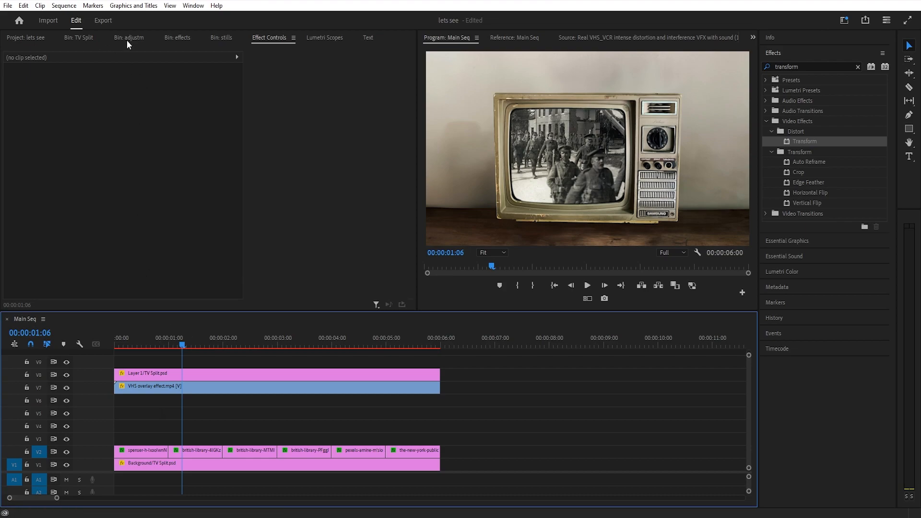
Mark a 15-frame range of the Real VHS_VCR distortion clip and place it on V3 across the cut between the first two stills
{"action": "left_click", "coordinate": [181, 40]}
{"action": "left_click", "coordinate": [152, 115]}
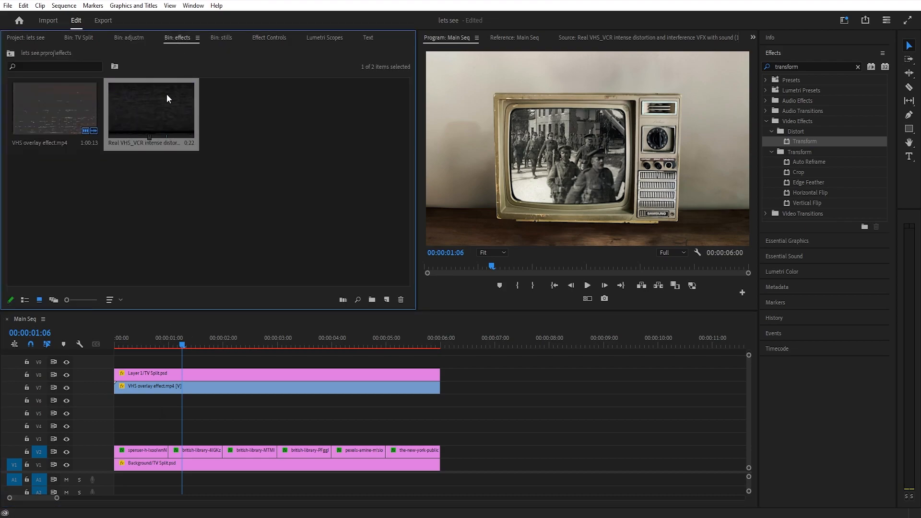
{"action": "double_click", "coordinate": [138, 99]}
{"action": "left_click_drag", "start_coordinate": [490, 280], "coordinate": [181, 439]}
{"action": "key", "text": "i"}
{"action": "key", "text": "o"}
{"action": "key", "text": "i"}
{"action": "key", "text": "o"}
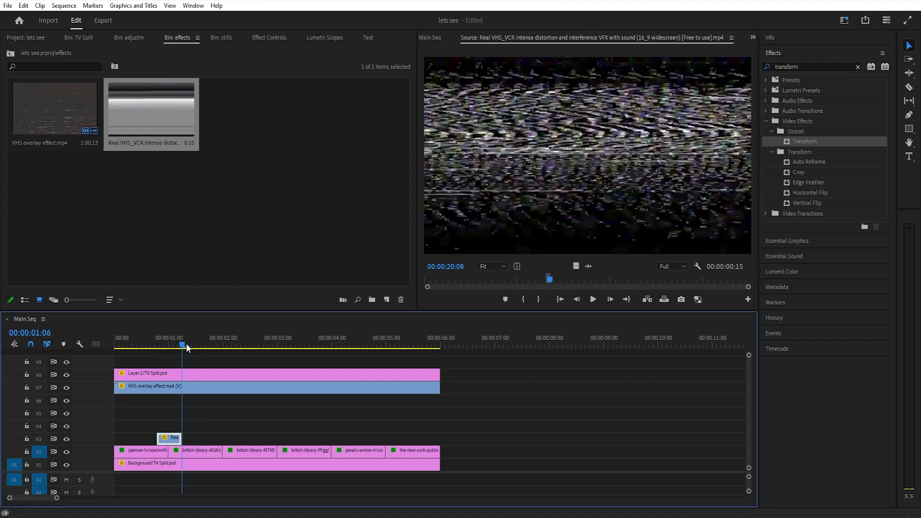
Set the blend mode of the Real VHS_VCR distortion clip on V3 to Overlay
{"action": "left_click", "coordinate": [163, 344]}
{"action": "left_click", "coordinate": [267, 38]}
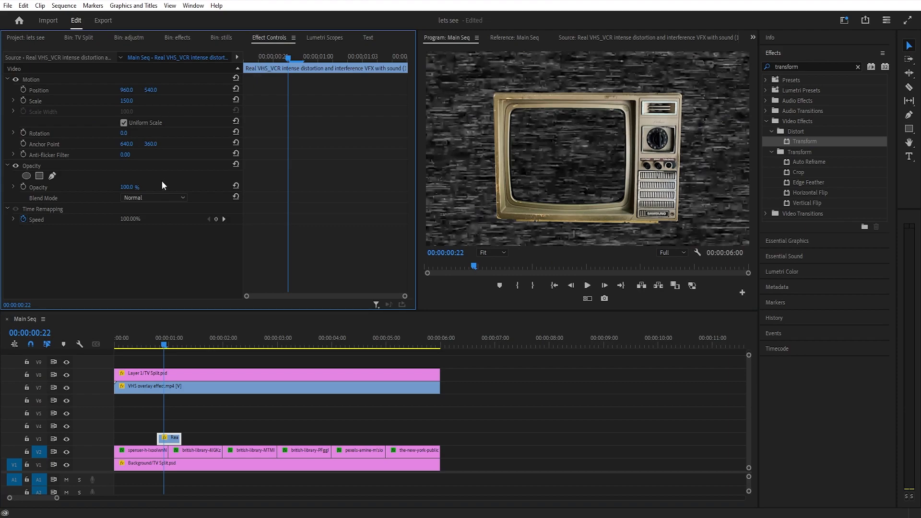
{"action": "left_click", "coordinate": [151, 198]}
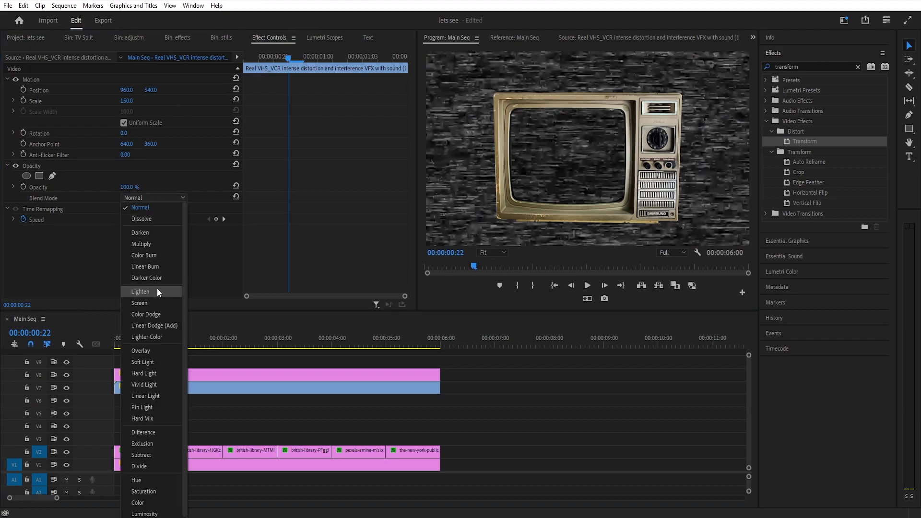
{"action": "left_click", "coordinate": [154, 352]}
Draw a closed four-point Pen opacity mask around the television's screen on the Real VHS_VCR distortion clip
{"action": "left_click", "coordinate": [52, 175]}
{"action": "left_click", "coordinate": [507, 210]}
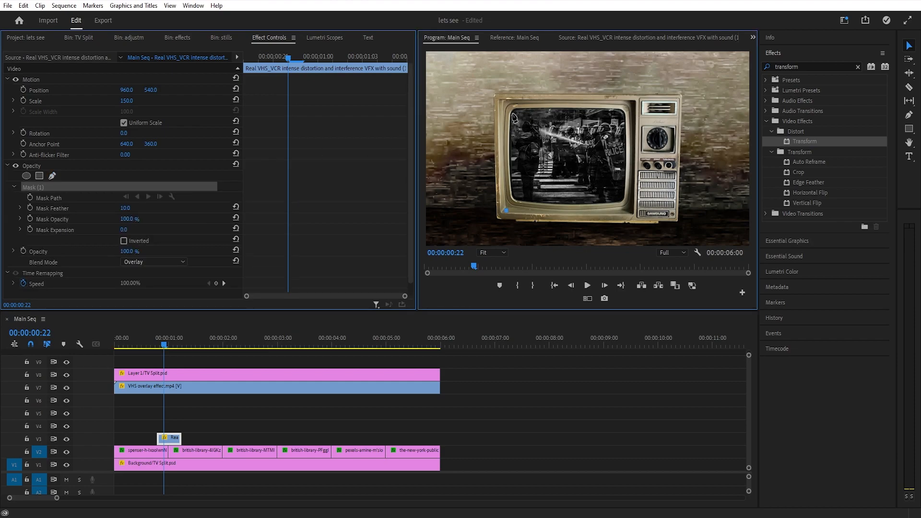
{"action": "left_click", "coordinate": [502, 101]}
{"action": "left_click", "coordinate": [635, 102]}
{"action": "left_click", "coordinate": [633, 209]}
{"action": "left_click", "coordinate": [506, 211]}
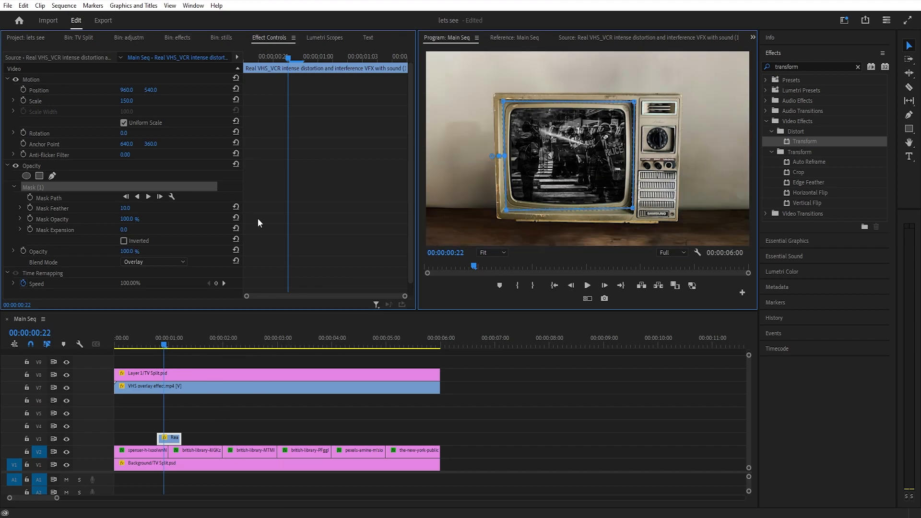
{"action": "left_click", "coordinate": [671, 36]}
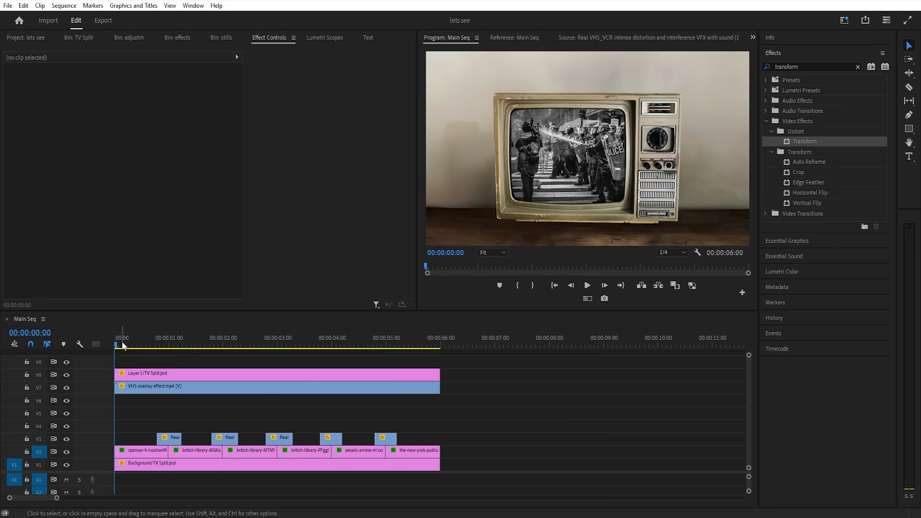
Move the VHS overlay effect.mp4 clip from V7 down to V5, keeping its start at the sequence start
{"action": "left_click_drag", "start_coordinate": [137, 338], "coordinate": [400, 369]}
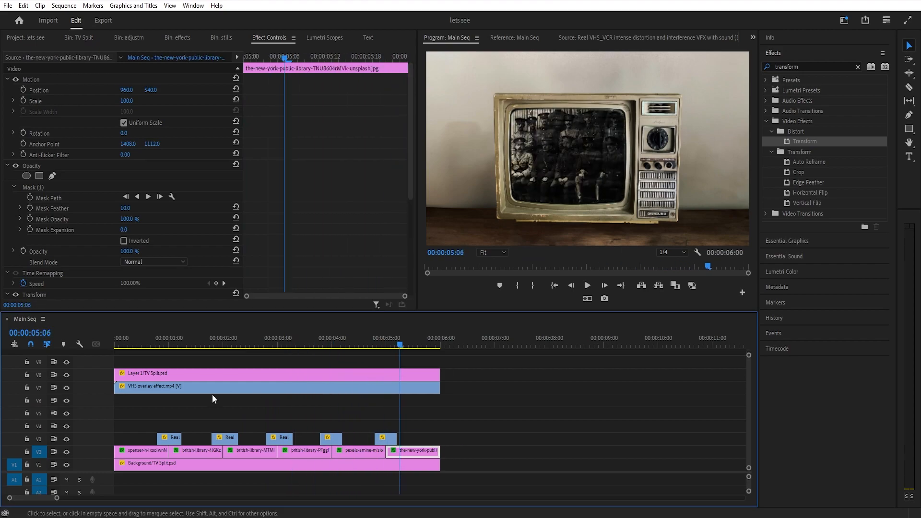
{"action": "left_click", "coordinate": [166, 406]}
{"action": "left_click", "coordinate": [205, 389]}
{"action": "left_click_drag", "start_coordinate": [205, 390], "coordinate": [207, 414]}
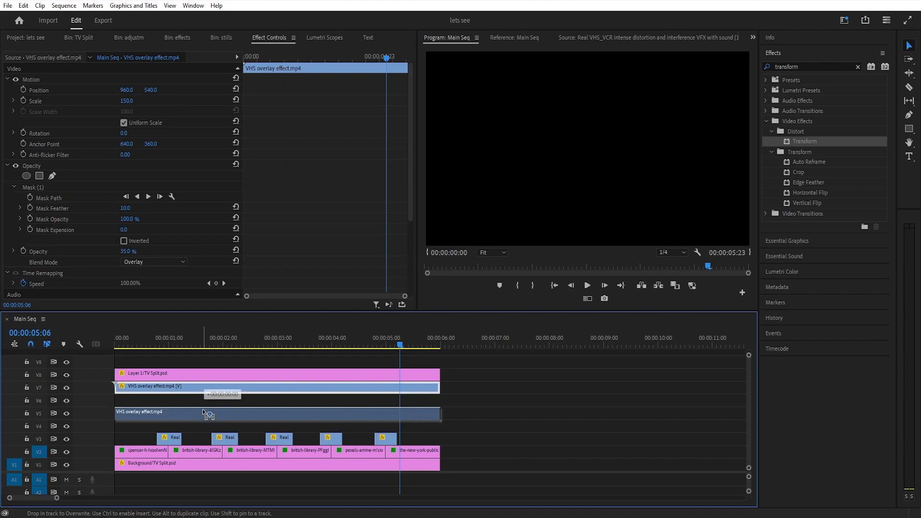
{"action": "left_click", "coordinate": [208, 396]}
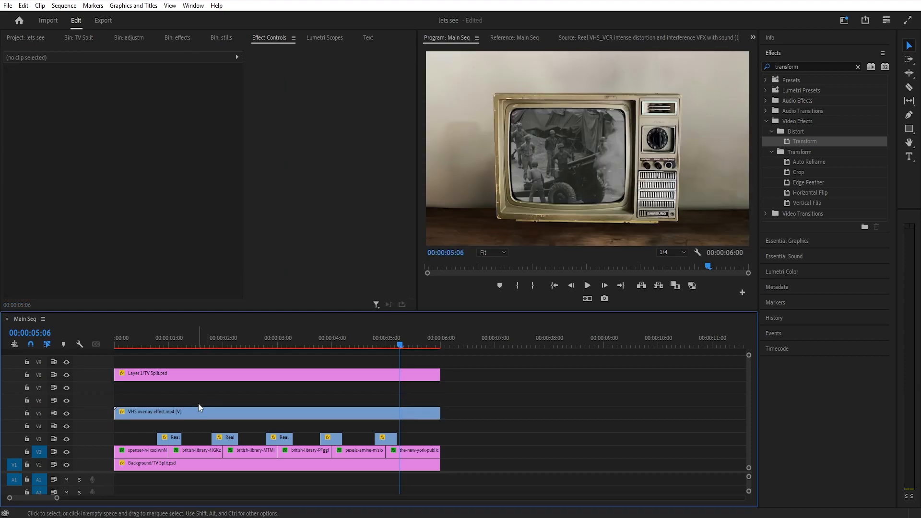
Create a 1920 × 1080 adjustment layer at 23.976 fps and place it on V7 from the sequence start to 00:00:06:00
{"action": "left_click", "coordinate": [128, 37]}
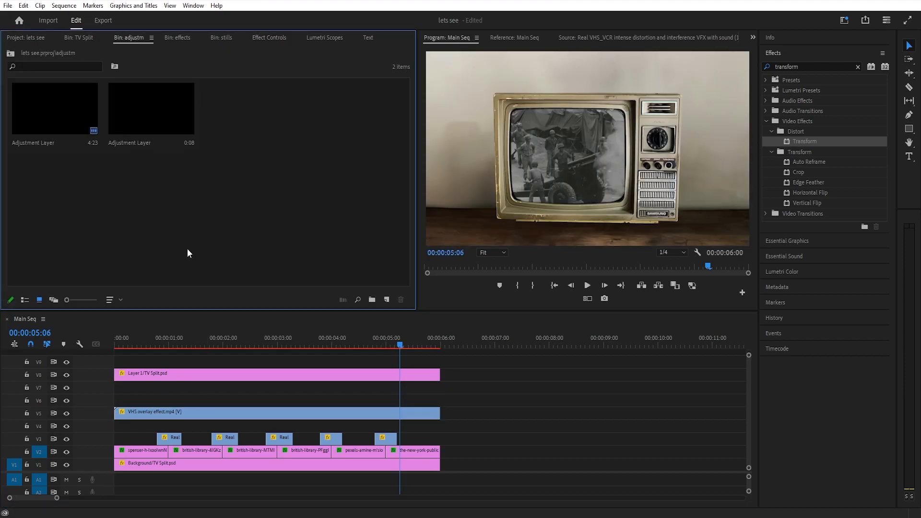
{"action": "right_click", "coordinate": [217, 117]}
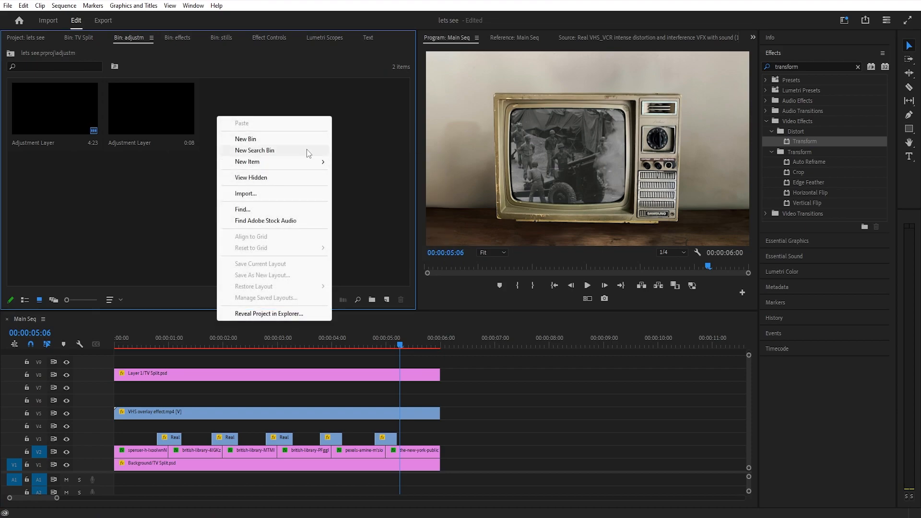
{"action": "mouse_move", "coordinate": [319, 161]}
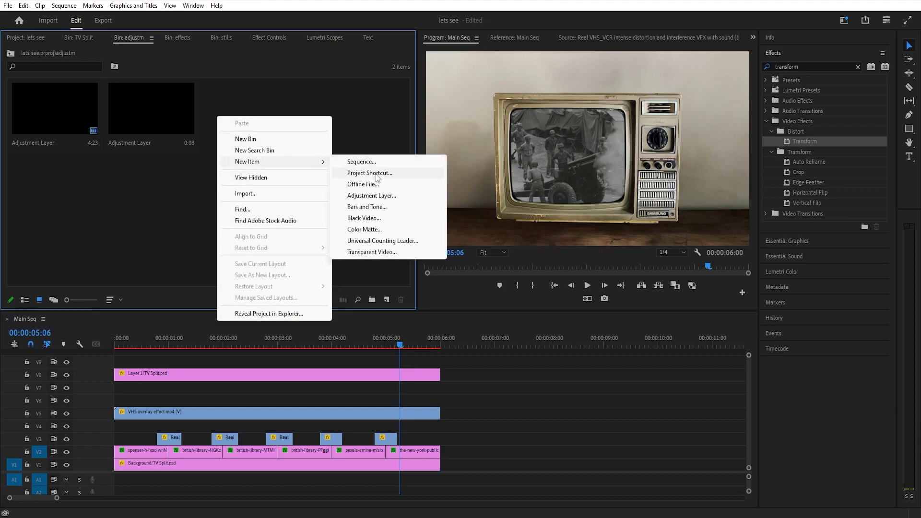
{"action": "left_click", "coordinate": [387, 196]}
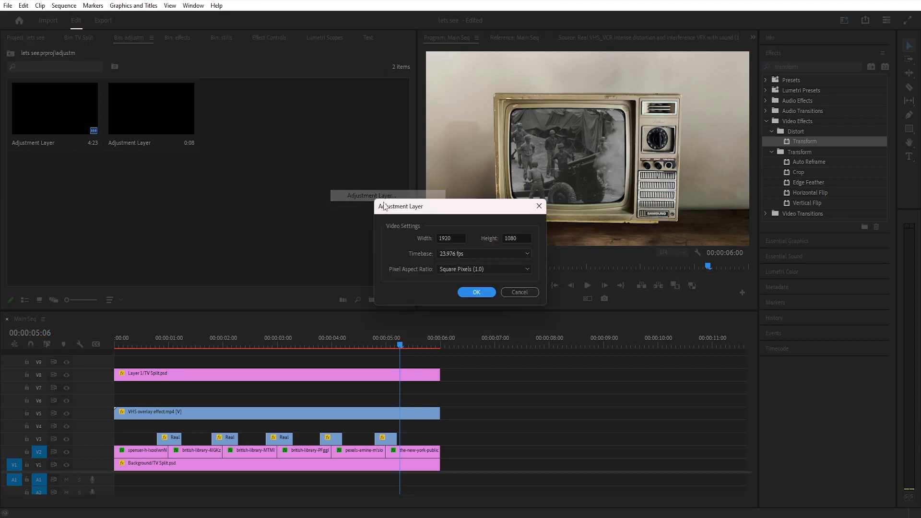
{"action": "left_click", "coordinate": [471, 294]}
{"action": "left_click_drag", "start_coordinate": [344, 267], "coordinate": [180, 388]}
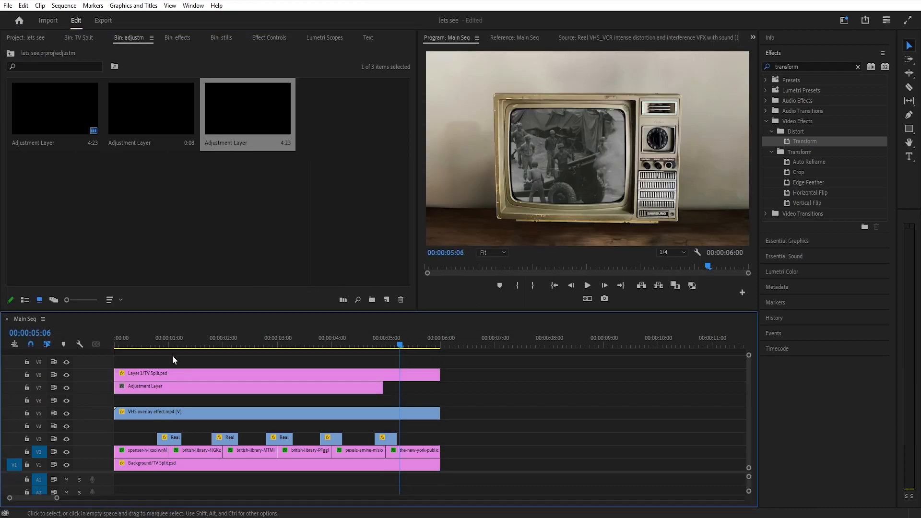
{"action": "left_click_drag", "start_coordinate": [380, 390], "coordinate": [441, 390]}
Apply the Noise video effect to the adjustment layer on V7 and set its Amount of Noise to 11%
{"action": "left_click", "coordinate": [378, 388]}
{"action": "left_click", "coordinate": [817, 71]}
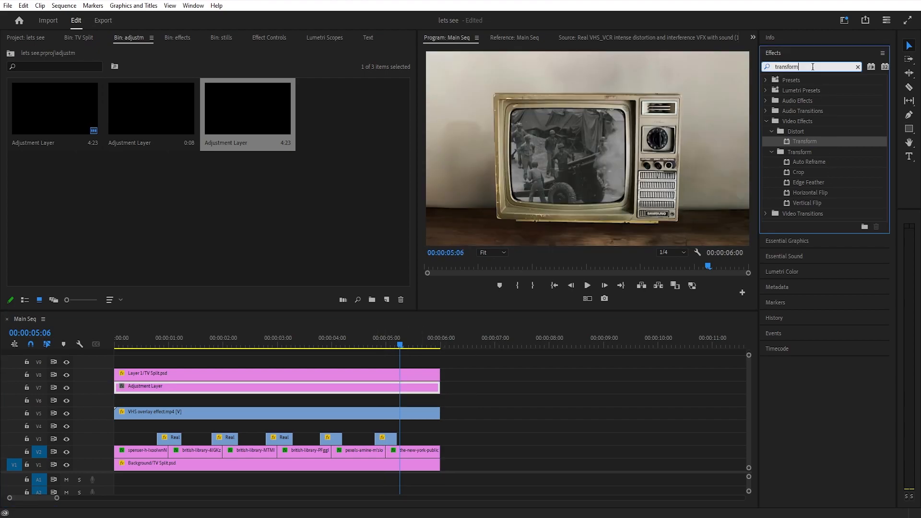
{"action": "type", "text": "noise"}
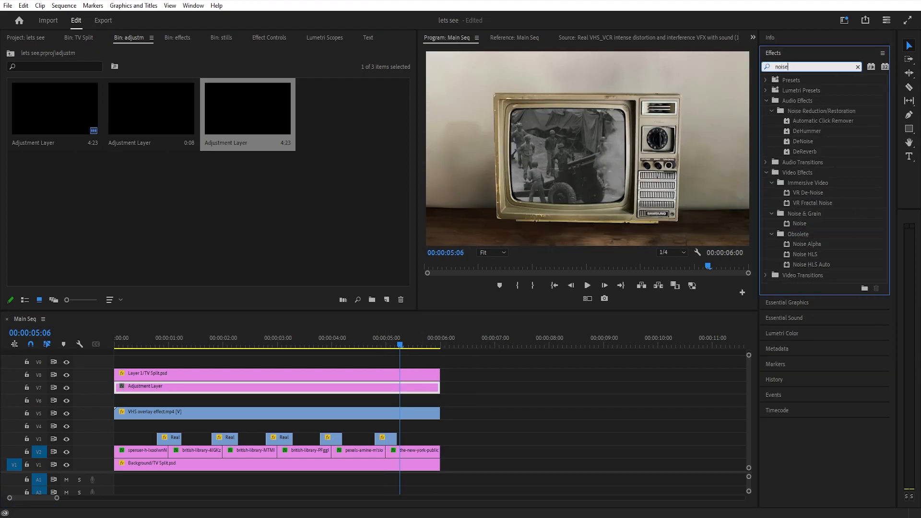
{"action": "double_click", "coordinate": [802, 224]}
{"action": "left_click", "coordinate": [271, 38]}
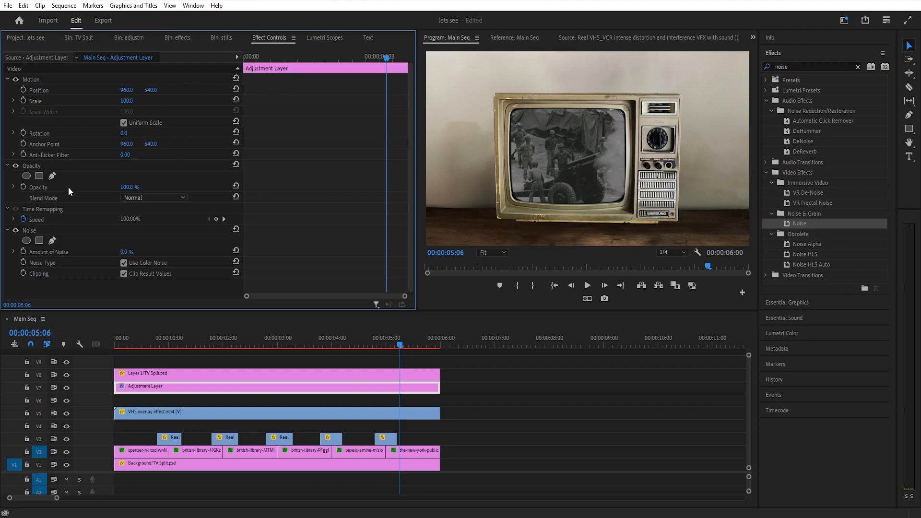
{"action": "left_click", "coordinate": [30, 232]}
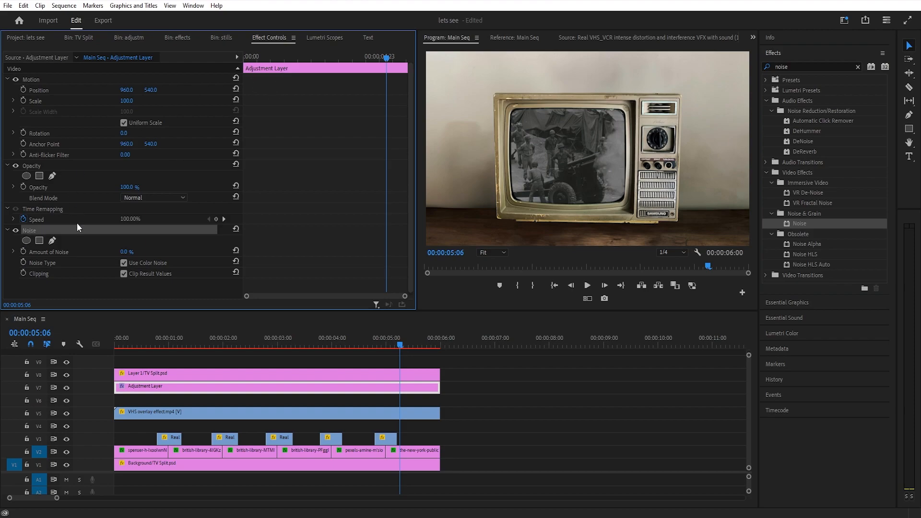
{"action": "left_click", "coordinate": [132, 250]}
{"action": "type", "text": "11"}
{"action": "key", "text": "Return"}
Set the program preview's playback resolution to Full with the playhead at 00:00:02:21
{"action": "left_click", "coordinate": [272, 341]}
{"action": "left_click", "coordinate": [684, 253]}
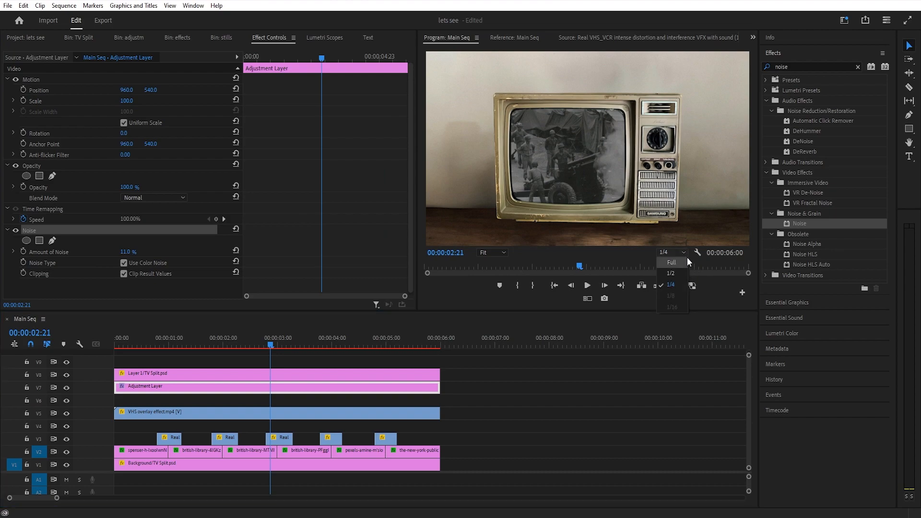
{"action": "left_click", "coordinate": [672, 247]}
Draw a closed Pen opacity mask on the adjustment layer that follows the rounded inner edge of the television's screen
{"action": "left_click", "coordinate": [52, 176]}
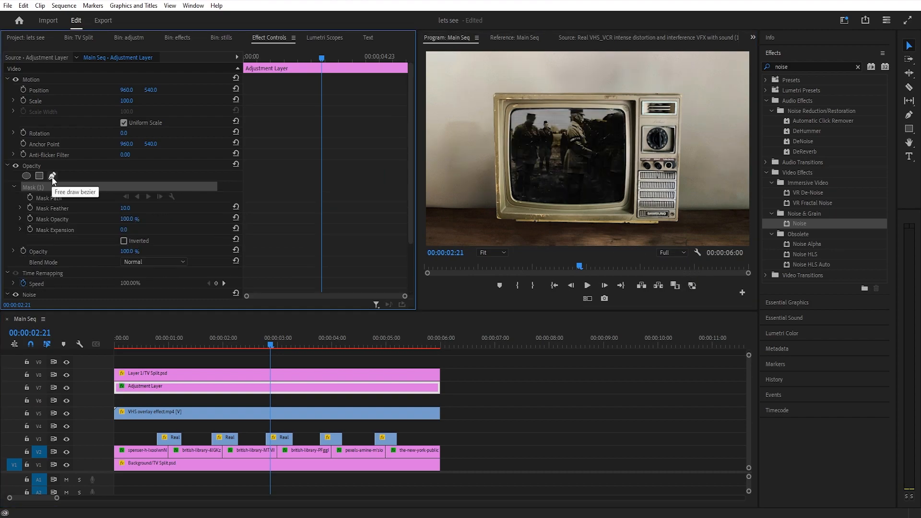
{"action": "left_click", "coordinate": [568, 207]}
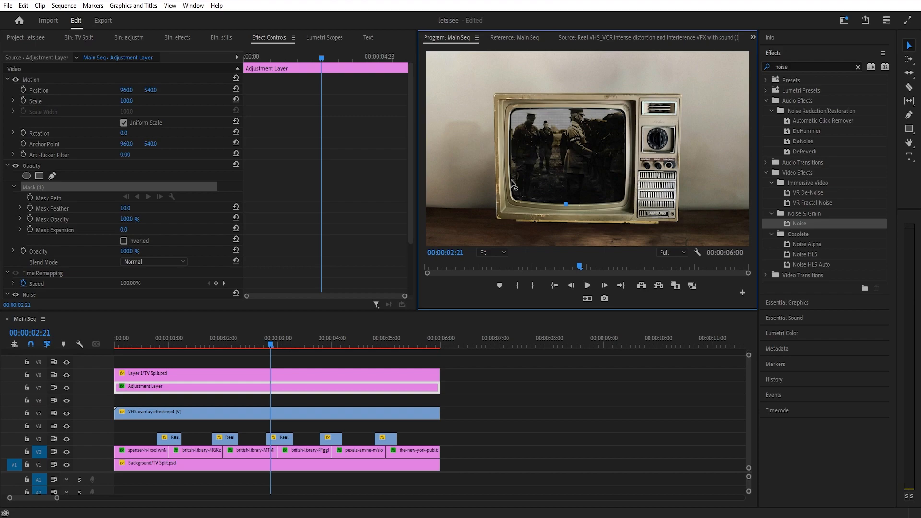
{"action": "left_click", "coordinate": [512, 182]}
{"action": "left_click", "coordinate": [511, 119]}
{"action": "left_click_drag", "start_coordinate": [521, 110], "coordinate": [530, 109]}
{"action": "left_click", "coordinate": [575, 109]}
{"action": "left_click", "coordinate": [613, 109]}
{"action": "left_click_drag", "start_coordinate": [625, 122], "coordinate": [626, 137]}
{"action": "left_click", "coordinate": [625, 186]}
{"action": "left_click_drag", "start_coordinate": [607, 204], "coordinate": [585, 205]}
{"action": "left_click", "coordinate": [566, 204]}
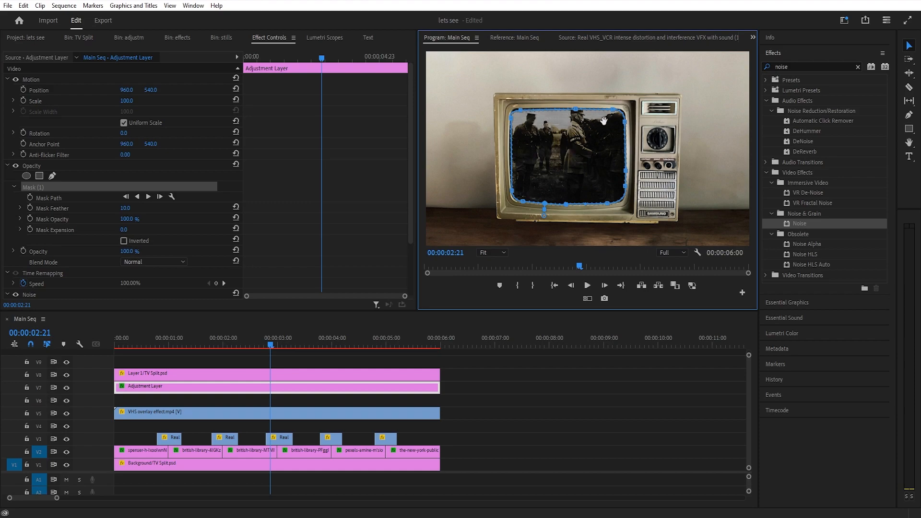
{"action": "left_click", "coordinate": [84, 177]}
Render the previews for all clips in the sequence and play it back from the beginning
{"action": "left_click", "coordinate": [162, 339]}
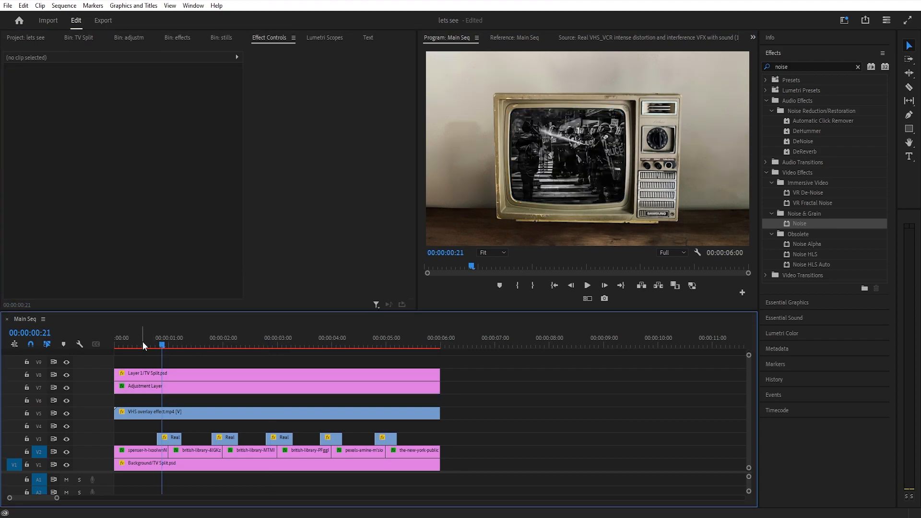
{"action": "left_click_drag", "start_coordinate": [462, 368], "coordinate": [106, 490]}
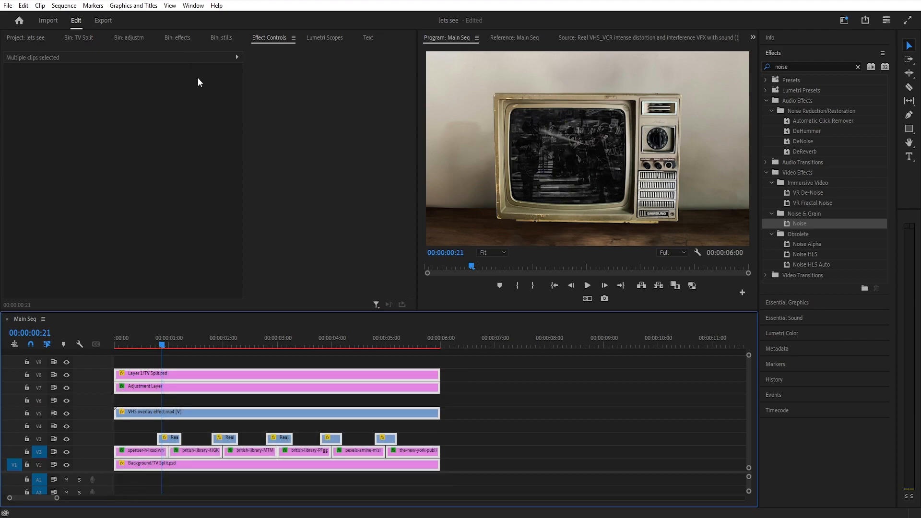
{"action": "left_click", "coordinate": [63, 6]}
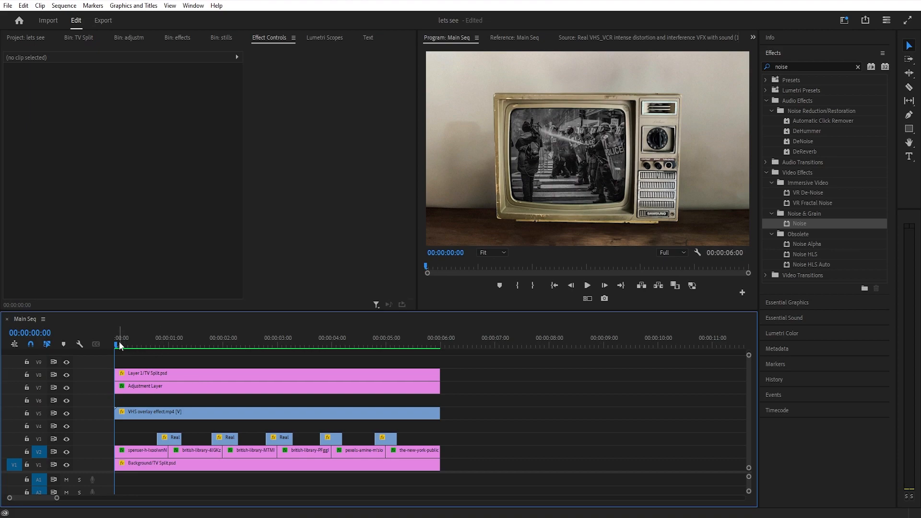
{"action": "key", "text": "space"}
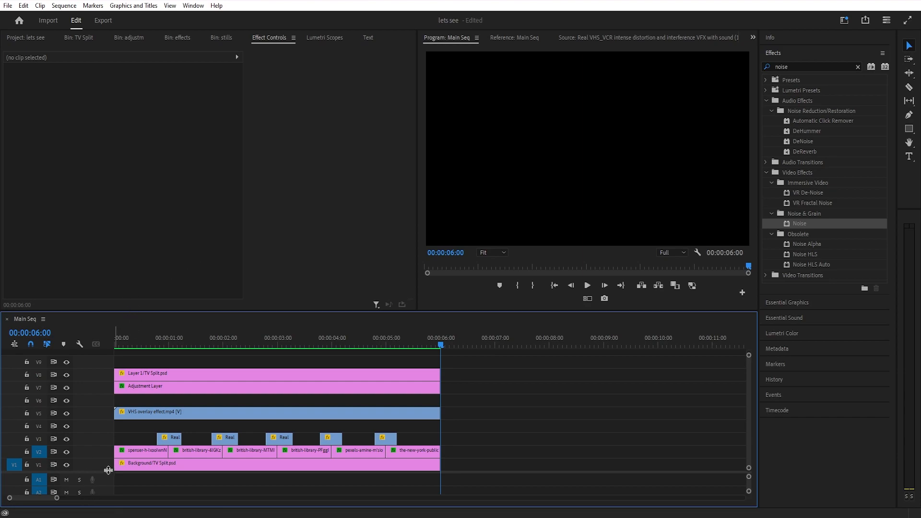
Delete the VHS overlay effect.mp4 audio clip from the sequence's audio tracks
{"action": "left_click_drag", "start_coordinate": [102, 396], "coordinate": [102, 387]}
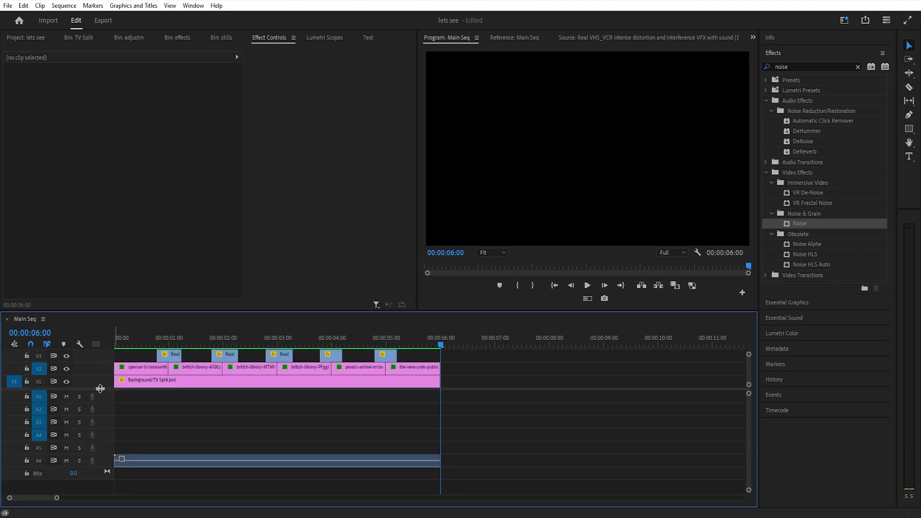
{"action": "left_click", "coordinate": [174, 462]}
{"action": "left_click", "coordinate": [183, 432]}
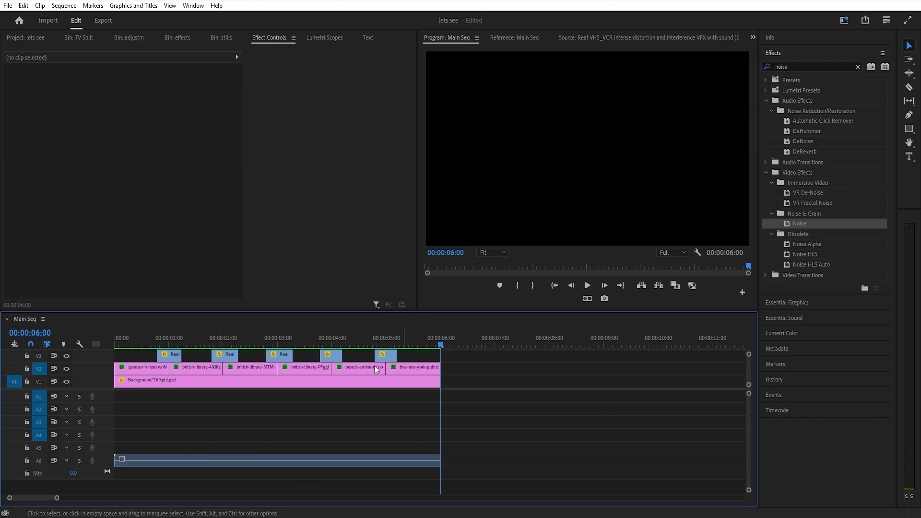
{"action": "left_click_drag", "start_coordinate": [106, 389], "coordinate": [107, 438]}
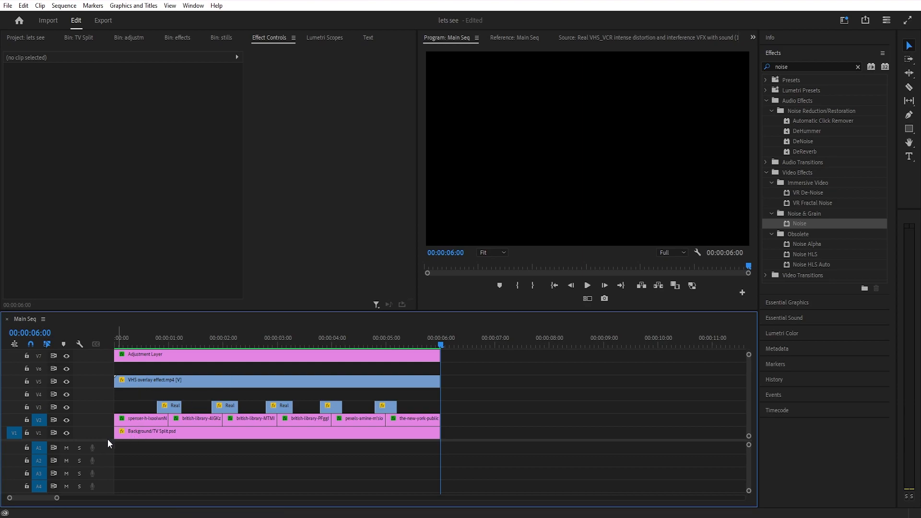
{"action": "left_click_drag", "start_coordinate": [107, 439], "coordinate": [95, 363]}
{"action": "left_click", "coordinate": [150, 436]}
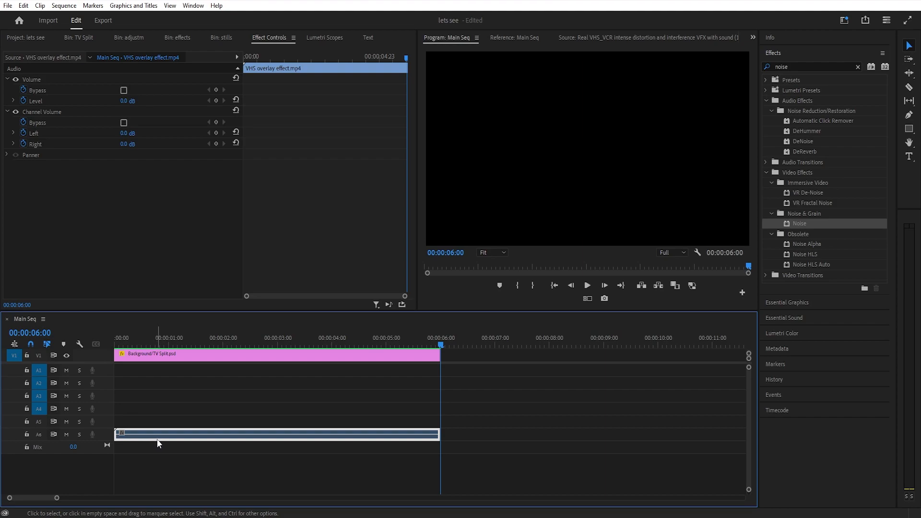
{"action": "key", "text": "Delete"}
{"action": "left_click_drag", "start_coordinate": [105, 364], "coordinate": [106, 399]}
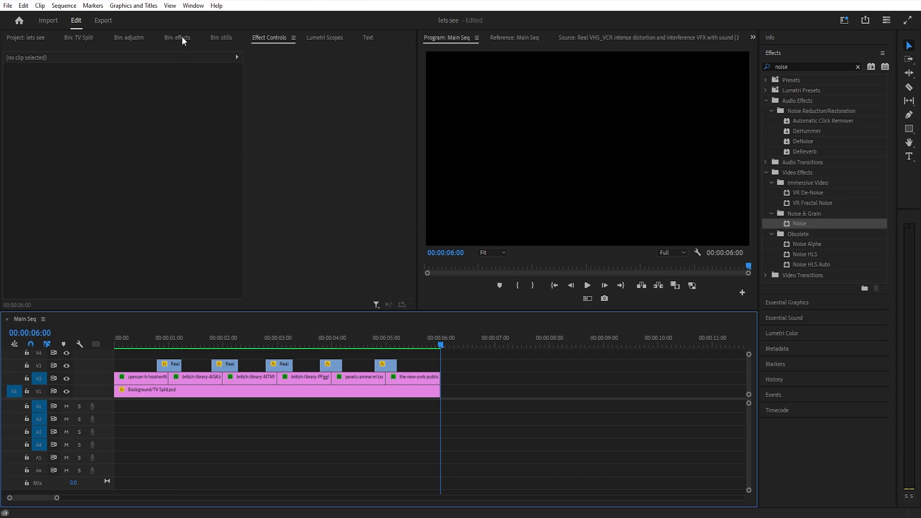
Place Static Radio Error.wav from the sfx bin on A1 at the sequence start and trim its end to 00:00:06:00
{"action": "left_click", "coordinate": [36, 38]}
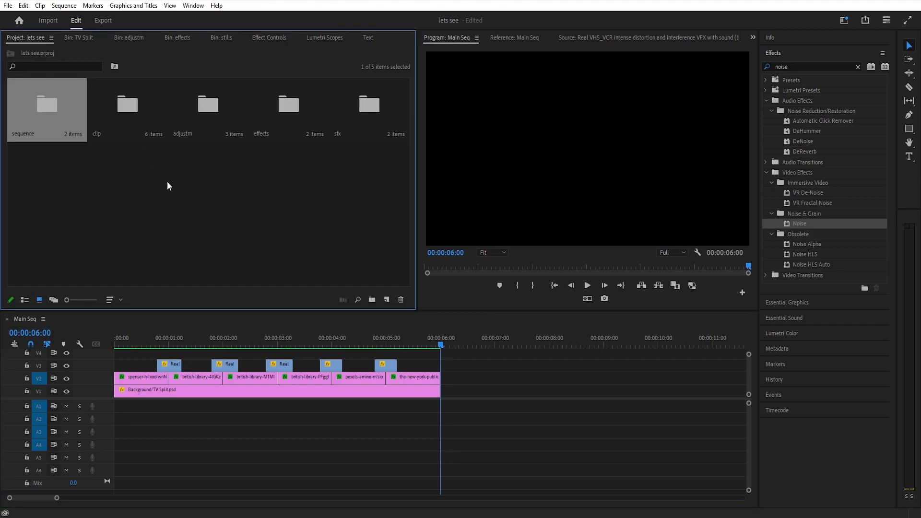
{"action": "double_click", "coordinate": [362, 109]}
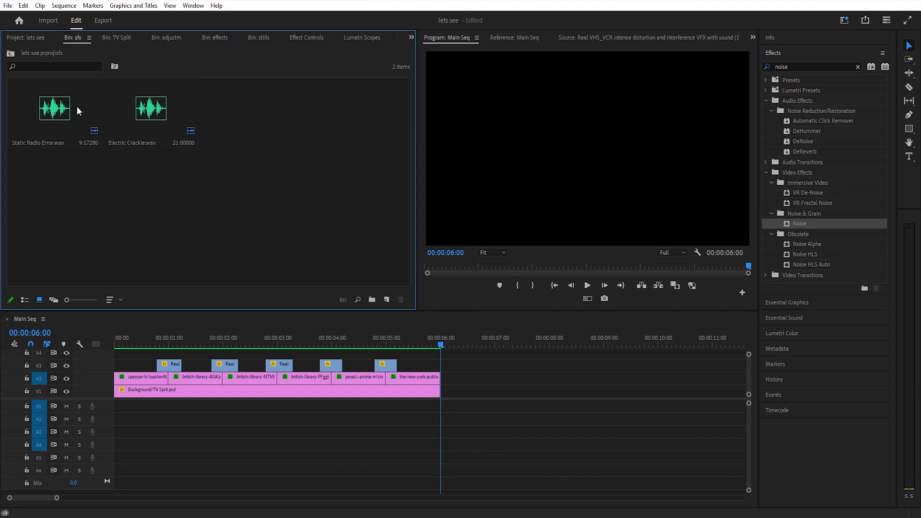
{"action": "left_click_drag", "start_coordinate": [53, 117], "coordinate": [106, 413]}
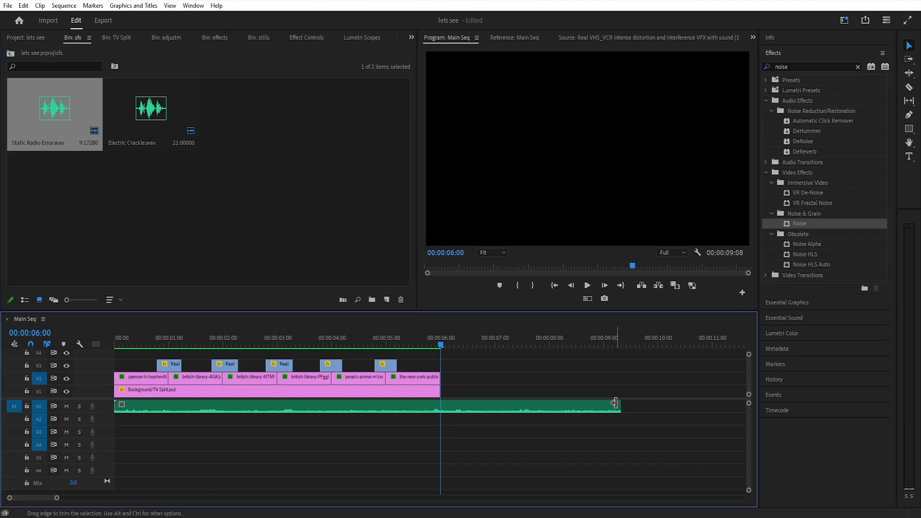
{"action": "left_click_drag", "start_coordinate": [619, 402], "coordinate": [440, 411]}
Scrub through the first stills and play the sequence from the beginning to review the static audio on A1
{"action": "left_click_drag", "start_coordinate": [346, 350], "coordinate": [178, 311]}
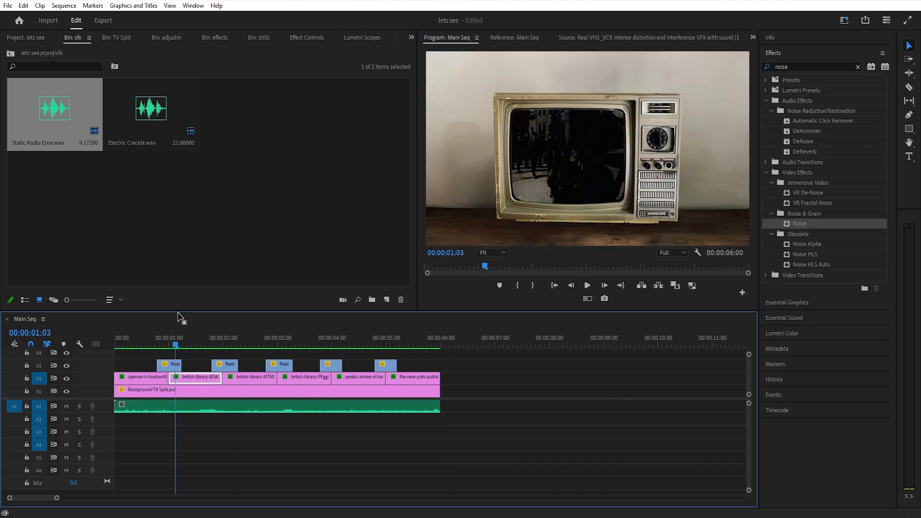
{"action": "left_click_drag", "start_coordinate": [176, 342], "coordinate": [170, 345]}
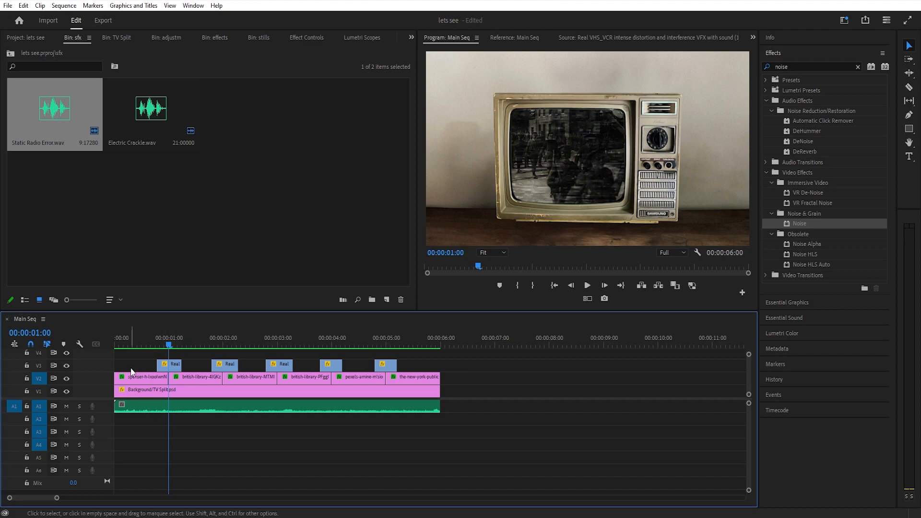
{"action": "left_click_drag", "start_coordinate": [131, 343], "coordinate": [116, 345]}
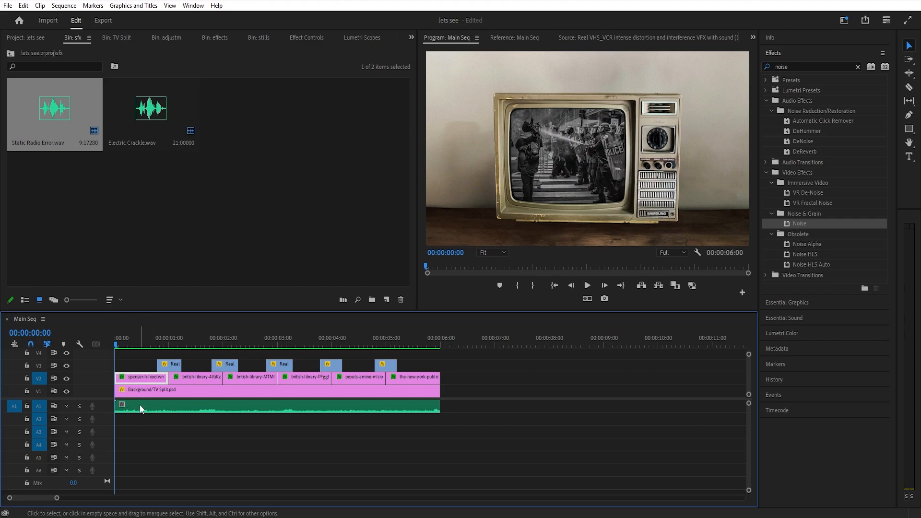
{"action": "key", "text": "space"}
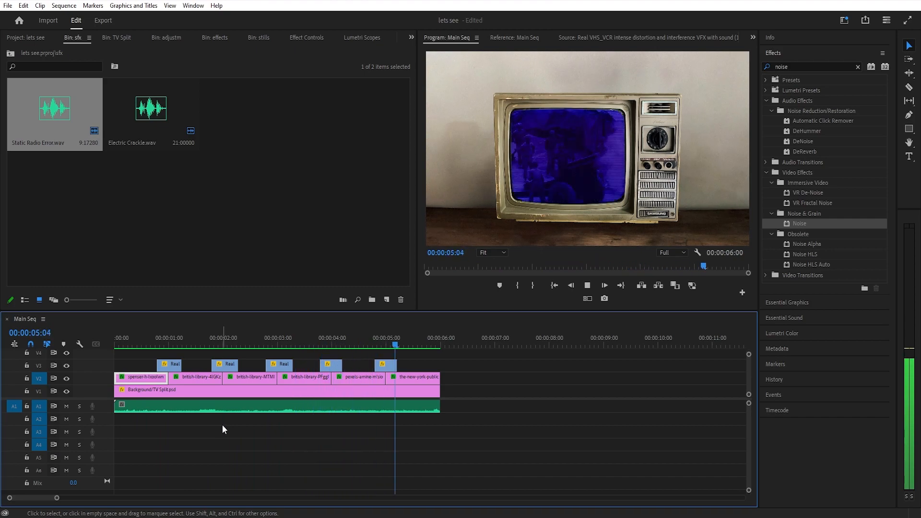
{"action": "key", "text": "space"}
{"action": "left_click", "coordinate": [218, 411]}
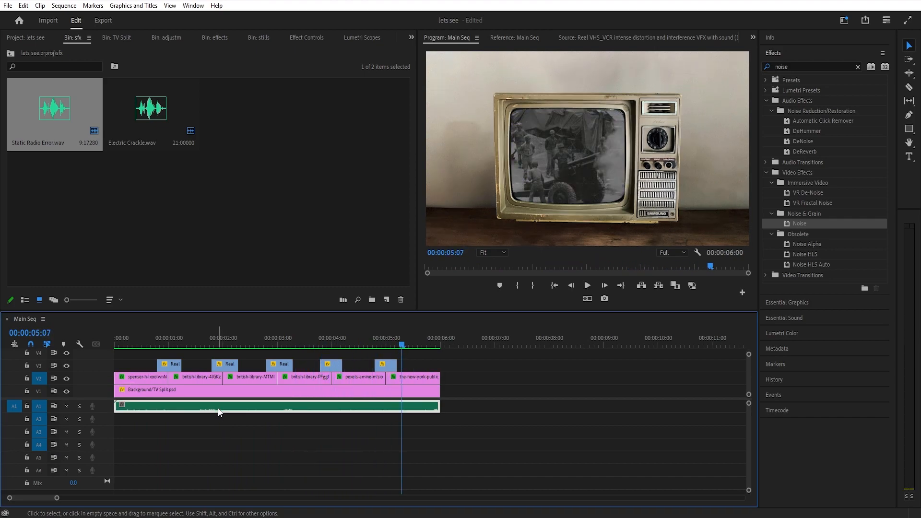
Place Electric Crackle.wav from the sfx bin on A3 at the start of the sequence
{"action": "key", "text": "Home"}
{"action": "left_click_drag", "start_coordinate": [144, 109], "coordinate": [118, 435]}
{"action": "left_click_drag", "start_coordinate": [465, 342], "coordinate": [452, 342]}
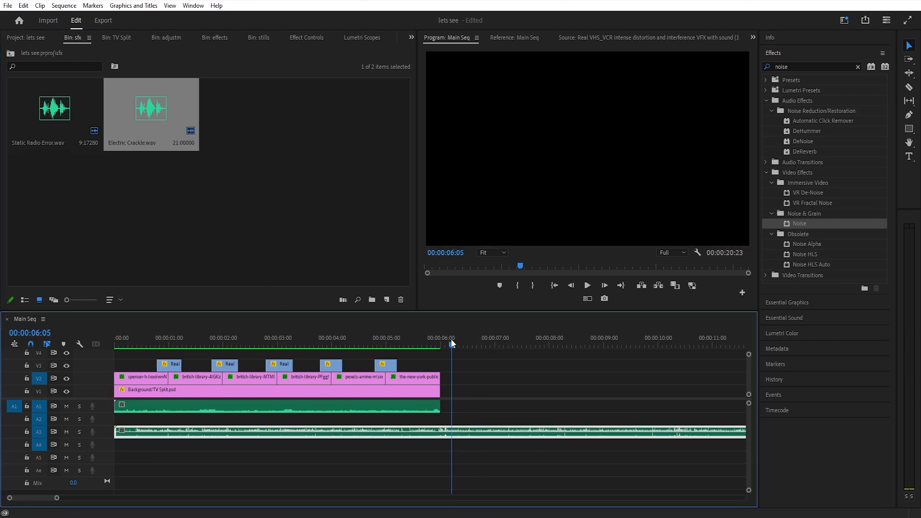
Expand the A3 track and trim the first 8 frames off Electric Crackle.wav, leaving the clip starting at 00:00:00:00
{"action": "left_click", "coordinate": [126, 345]}
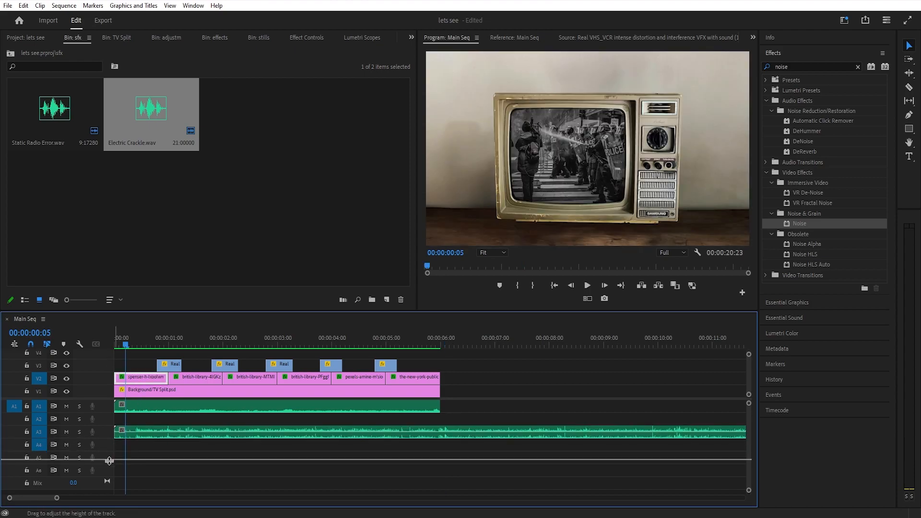
{"action": "left_click_drag", "start_coordinate": [107, 480], "coordinate": [107, 479]}
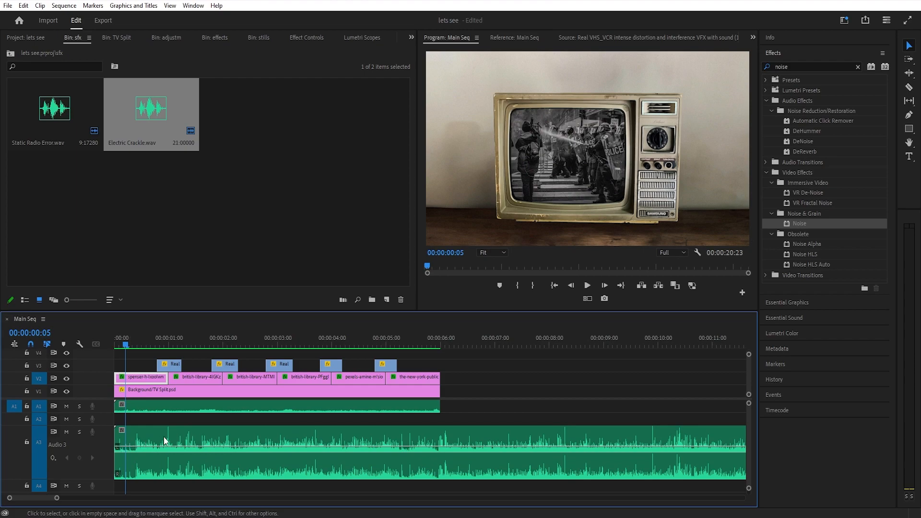
{"action": "left_click_drag", "start_coordinate": [126, 346], "coordinate": [133, 347]}
{"action": "left_click_drag", "start_coordinate": [117, 439], "coordinate": [166, 443]}
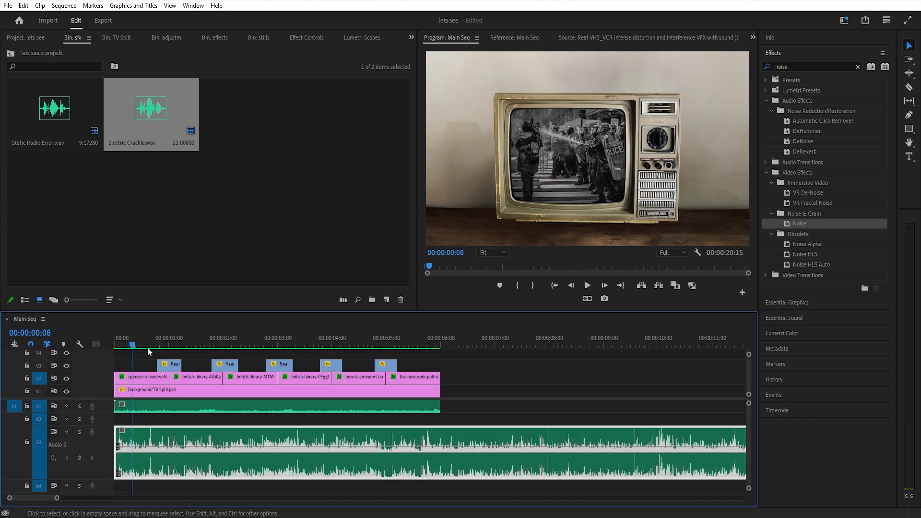
Add volume keyframes to Electric Crackle.wav at 00:00:00:19, 00:00:01:00 and 00:00:01:06, around the first distortion transition
{"action": "left_click_drag", "start_coordinate": [134, 344], "coordinate": [169, 344]}
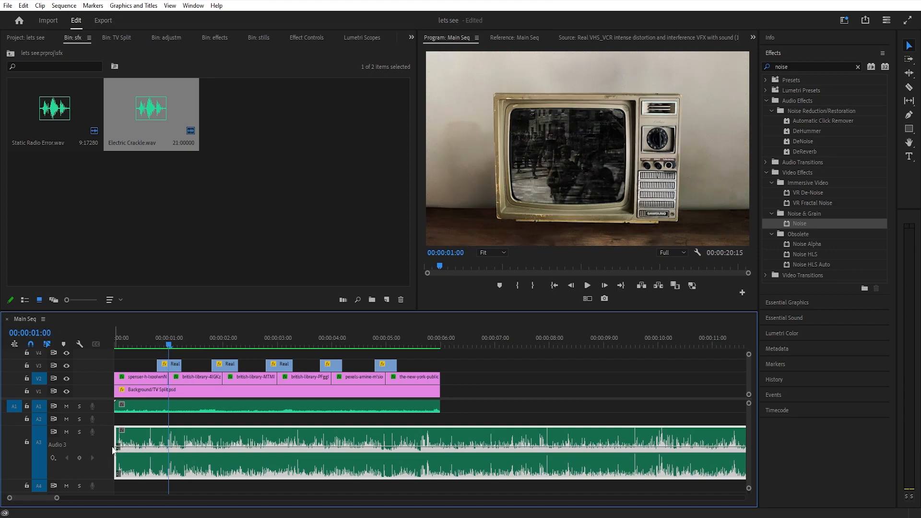
{"action": "left_click_drag", "start_coordinate": [107, 480], "coordinate": [107, 488]}
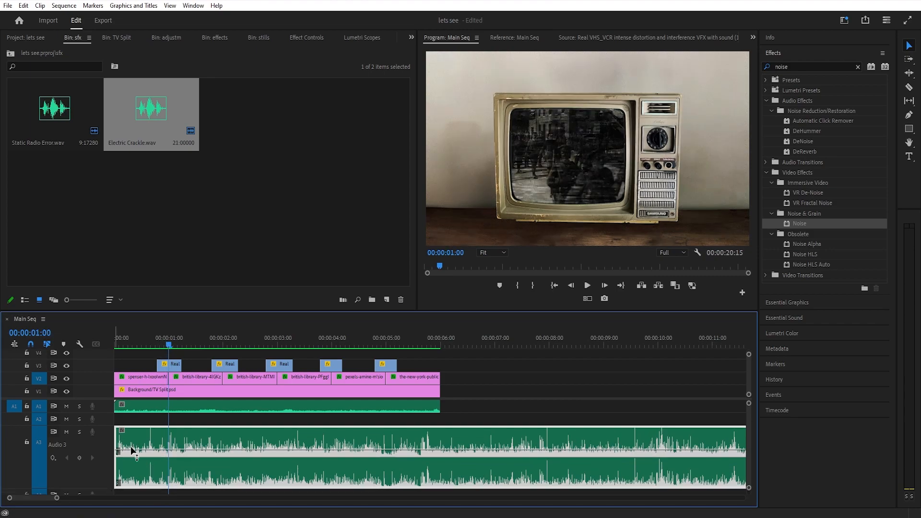
{"action": "left_click_drag", "start_coordinate": [171, 341], "coordinate": [157, 343]}
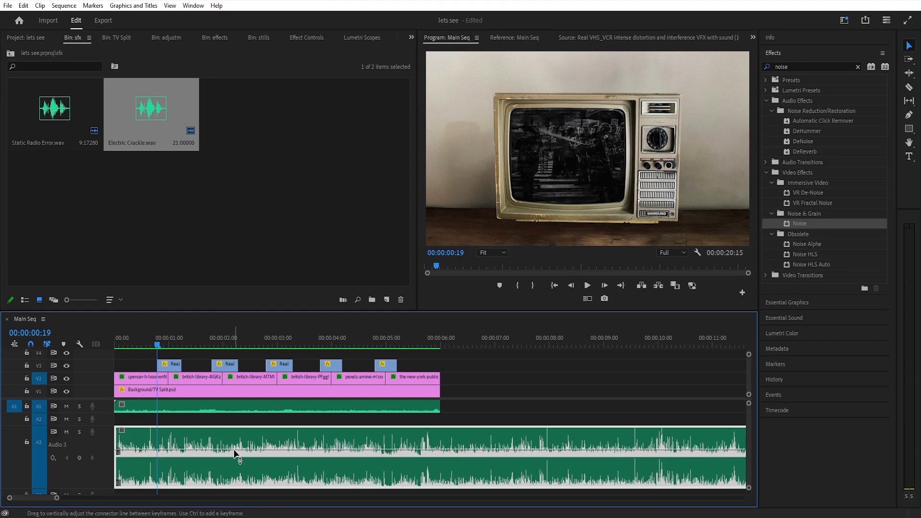
{"action": "left_click", "coordinate": [158, 450], "text": "ctrl"}
{"action": "left_click", "coordinate": [160, 345]}
{"action": "left_click", "coordinate": [168, 344]}
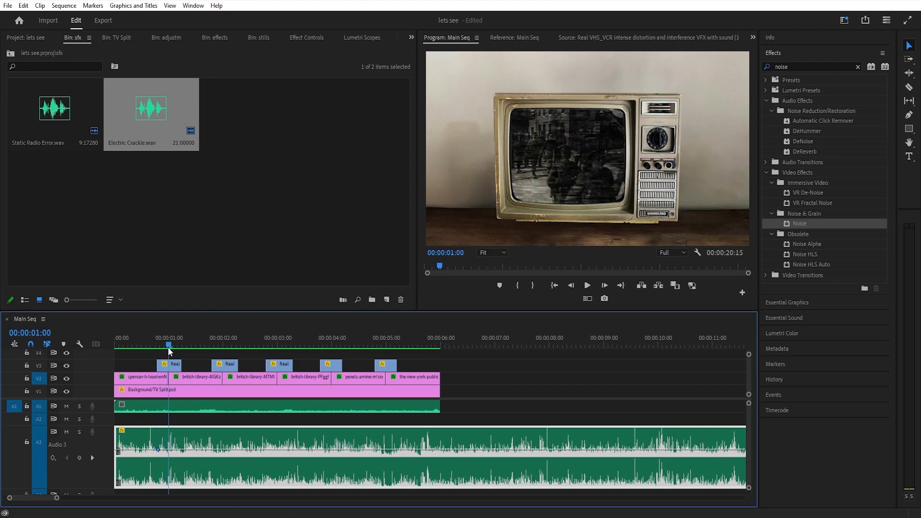
{"action": "left_click", "coordinate": [169, 450], "text": "ctrl"}
{"action": "left_click", "coordinate": [183, 344]}
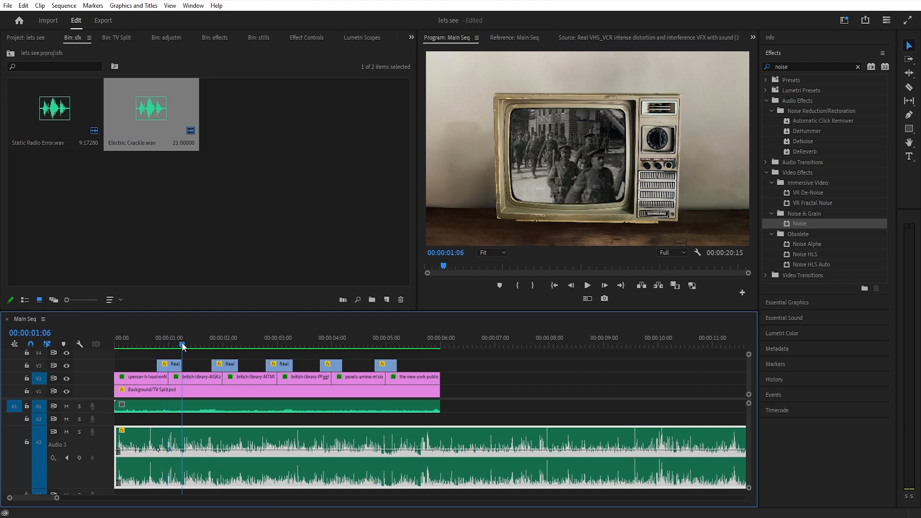
{"action": "left_click", "coordinate": [182, 451], "text": "ctrl"}
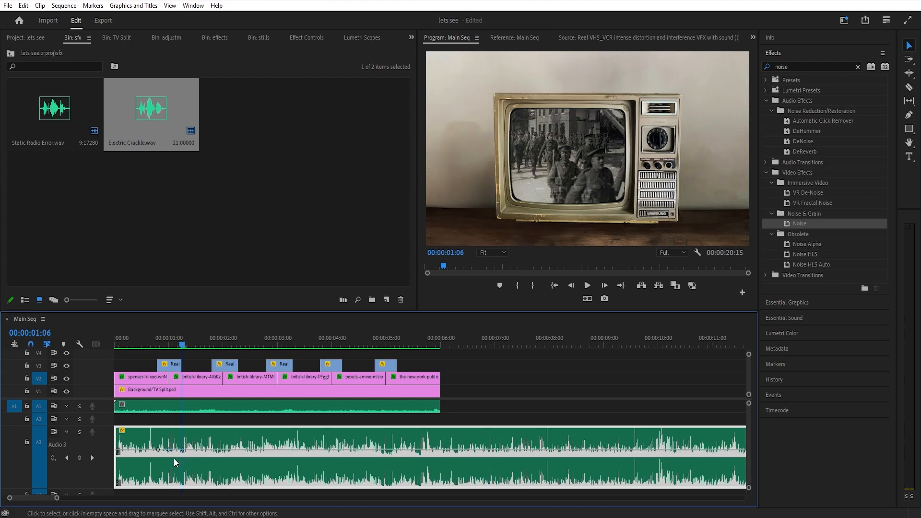
Raise the 00:00:01:00 volume keyframe into a peak and lower the levels before and after it by about 4.1 dB
{"action": "left_click_drag", "start_coordinate": [169, 450], "coordinate": [168, 432]}
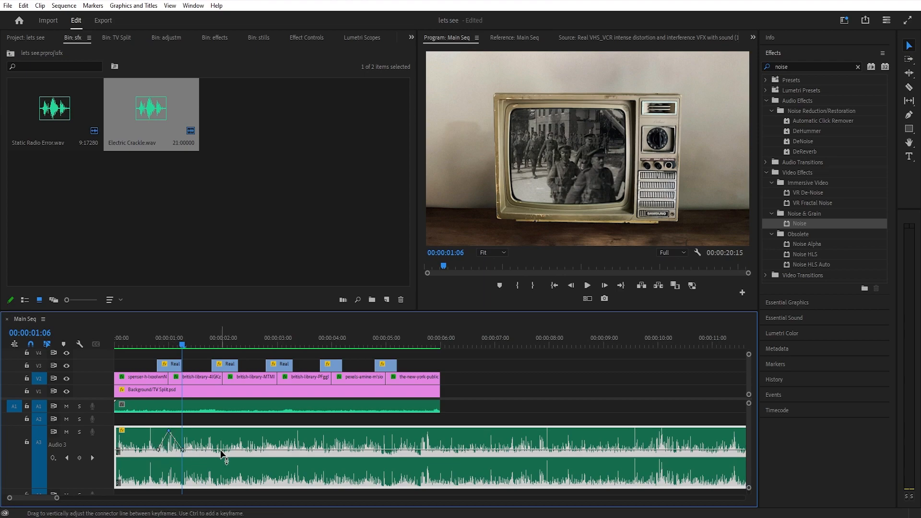
{"action": "left_click_drag", "start_coordinate": [137, 451], "coordinate": [138, 456]}
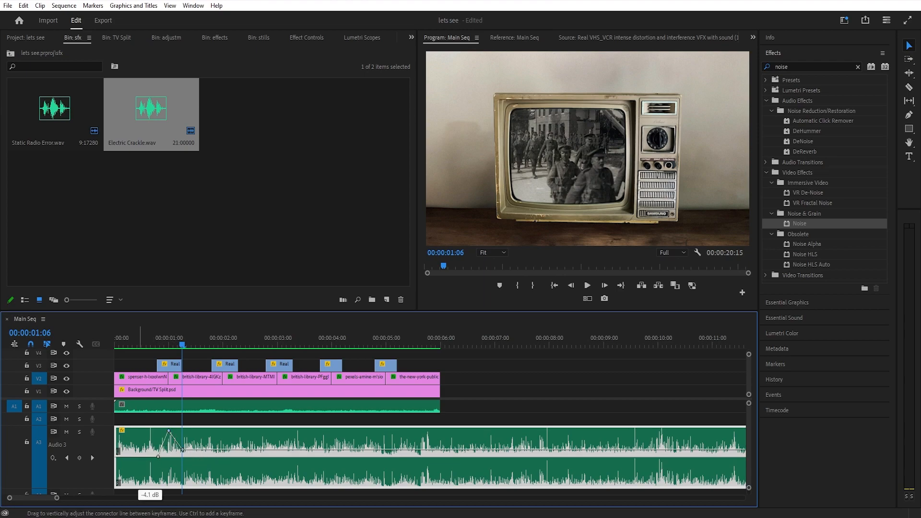
{"action": "left_click_drag", "start_coordinate": [213, 450], "coordinate": [213, 456]}
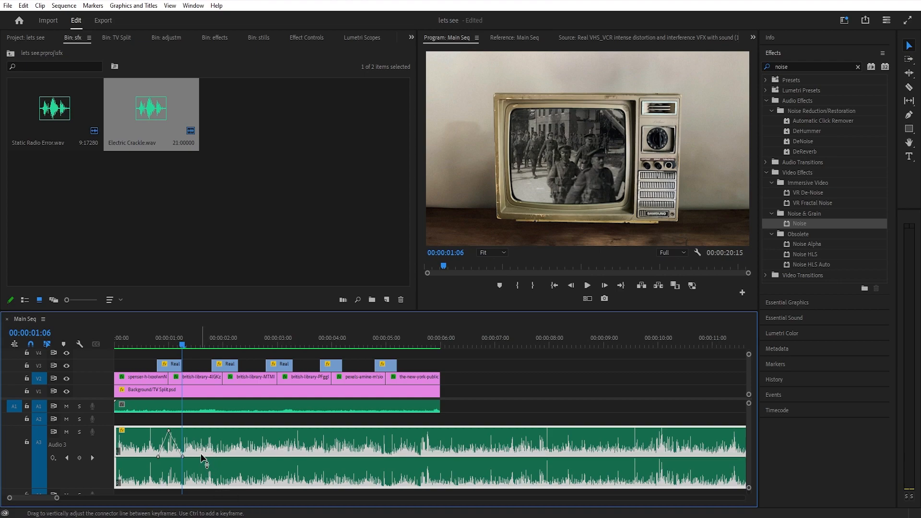
Repeat the same volume peak on Electric Crackle.wav at the remaining four distortion transitions, and collapse the A3 track
{"action": "left_click", "coordinate": [212, 342]}
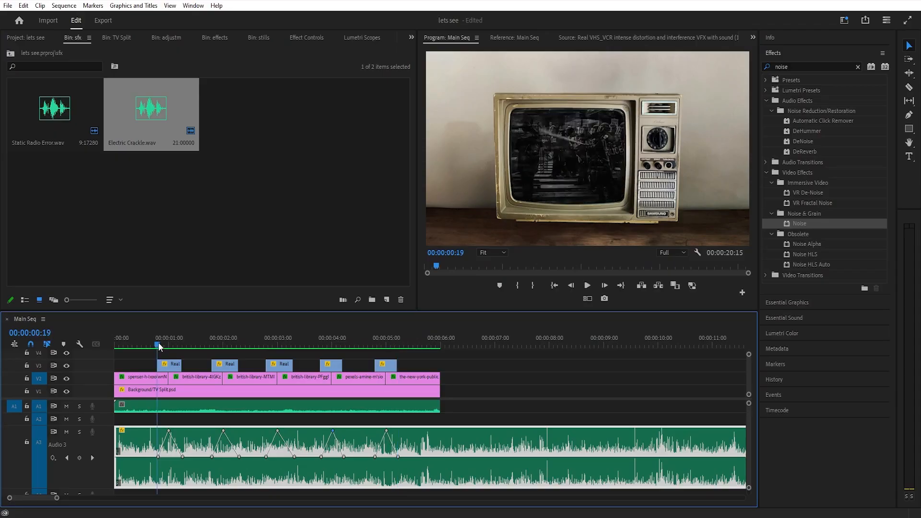
{"action": "left_click_drag", "start_coordinate": [158, 342], "coordinate": [109, 350]}
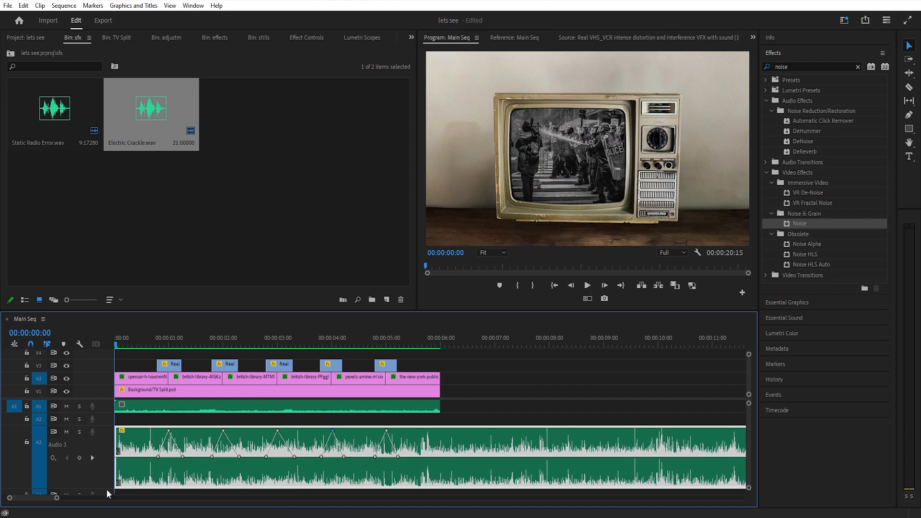
{"action": "left_click_drag", "start_coordinate": [105, 488], "coordinate": [103, 437]}
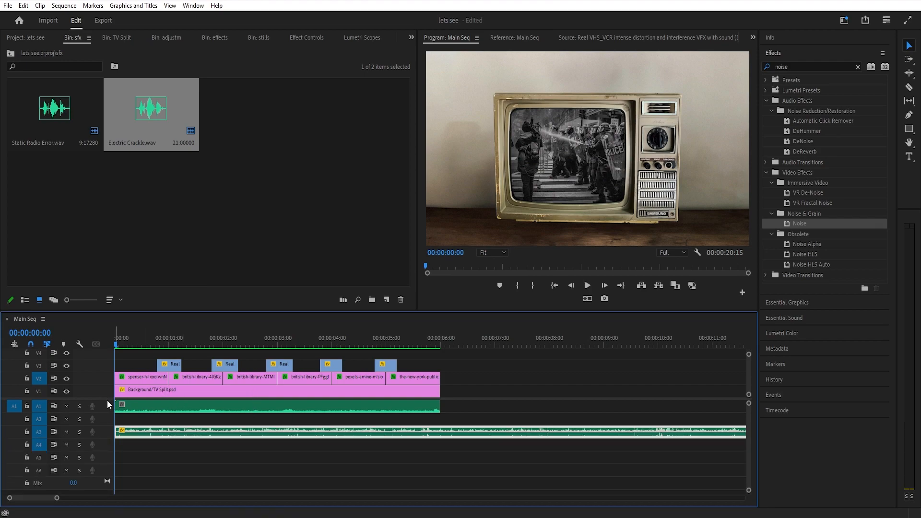
Split Electric Crackle.wav at 00:00:06:00 and delete the part after the cut
{"action": "left_click_drag", "start_coordinate": [459, 346], "coordinate": [442, 342]}
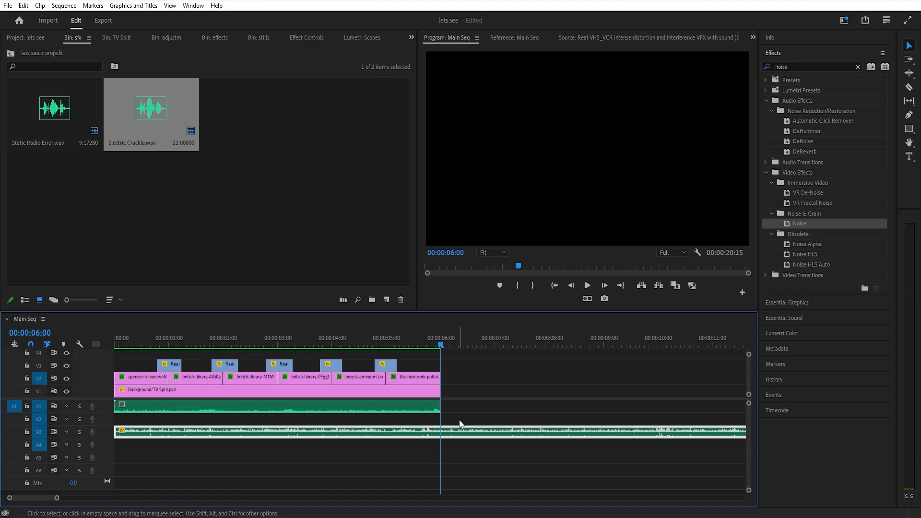
{"action": "key", "text": "ctrl+k"}
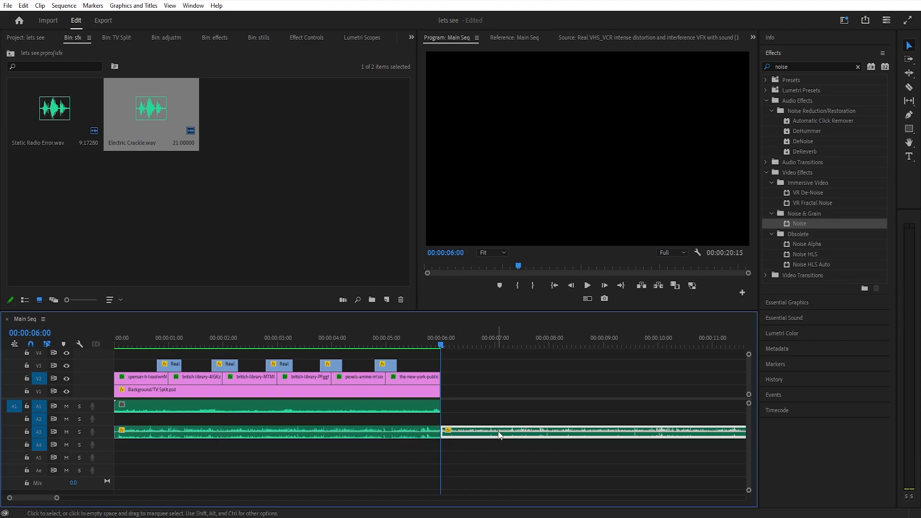
{"action": "key", "text": "Delete"}
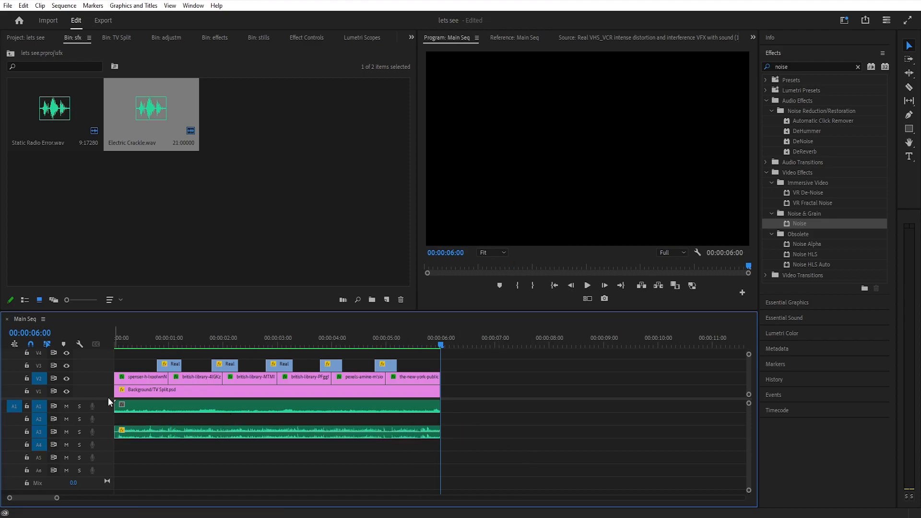
Enlarge the timeline to reveal all the video tracks and play the sequence from the beginning with both sound effects
{"action": "left_click_drag", "start_coordinate": [104, 399], "coordinate": [108, 449]}
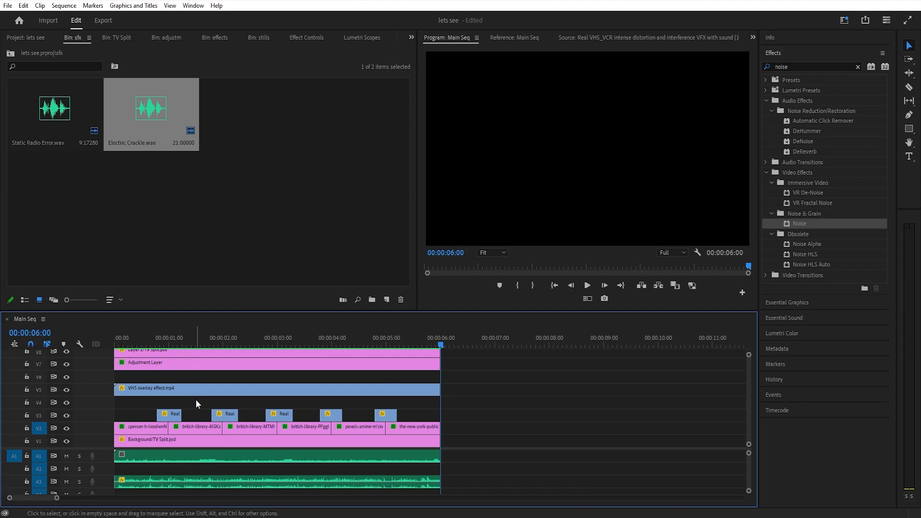
{"action": "left_click_drag", "start_coordinate": [129, 311], "coordinate": [127, 270]}
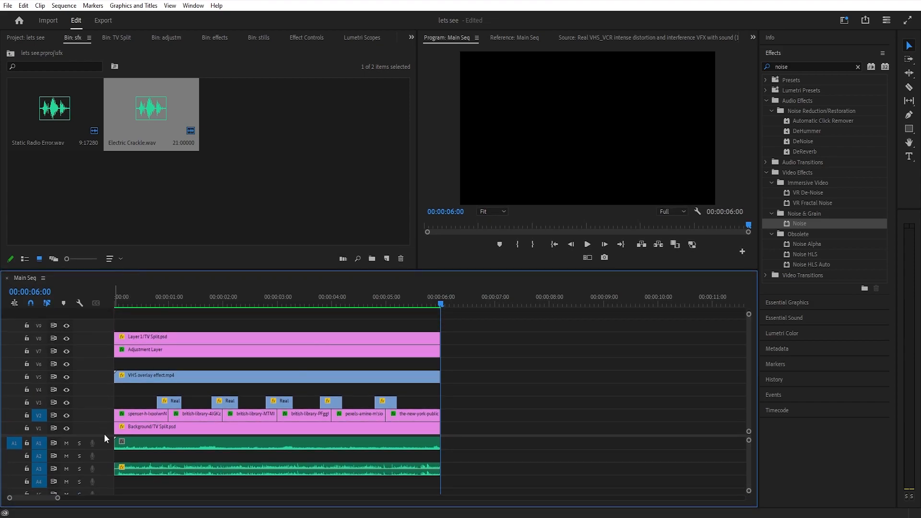
{"action": "key", "text": "Home"}
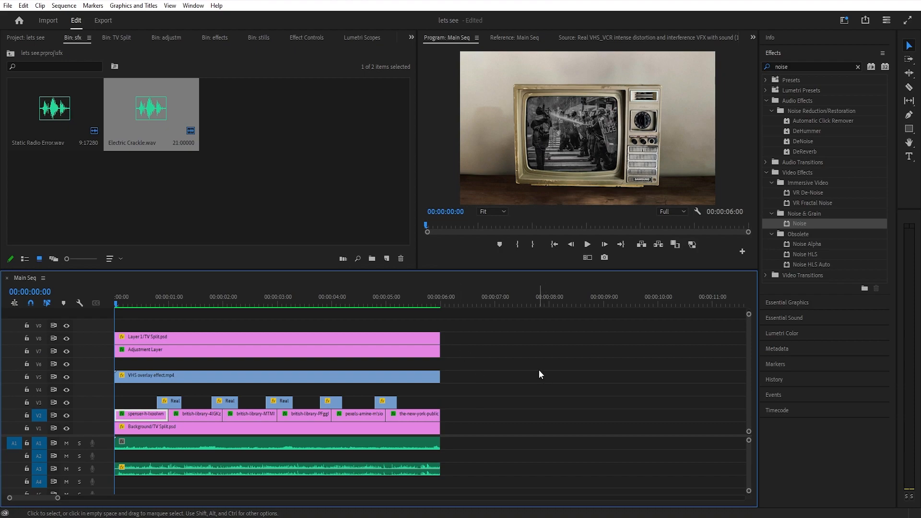
{"action": "key", "text": "space"}
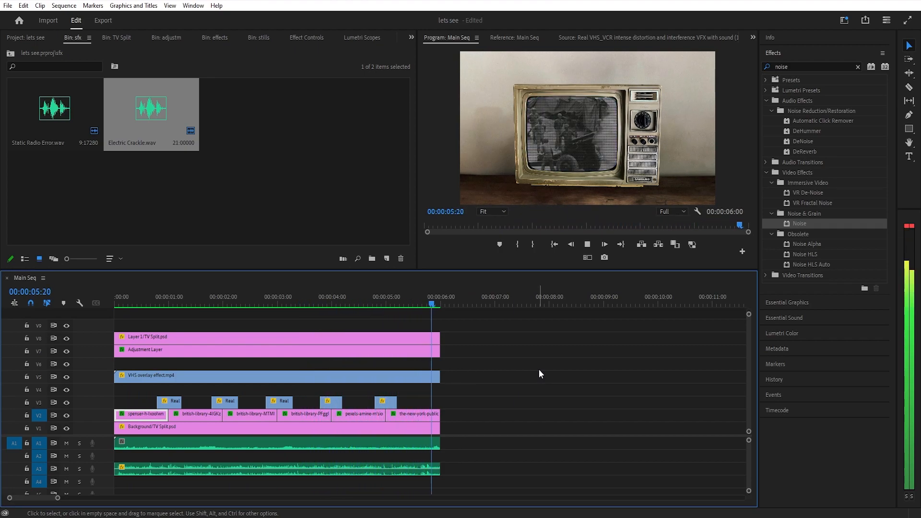
Adjust the audio gain of the Electric Crackle.wav clip on A3 by -5 dB
{"action": "left_click", "coordinate": [334, 470]}
{"action": "key", "text": "g"}
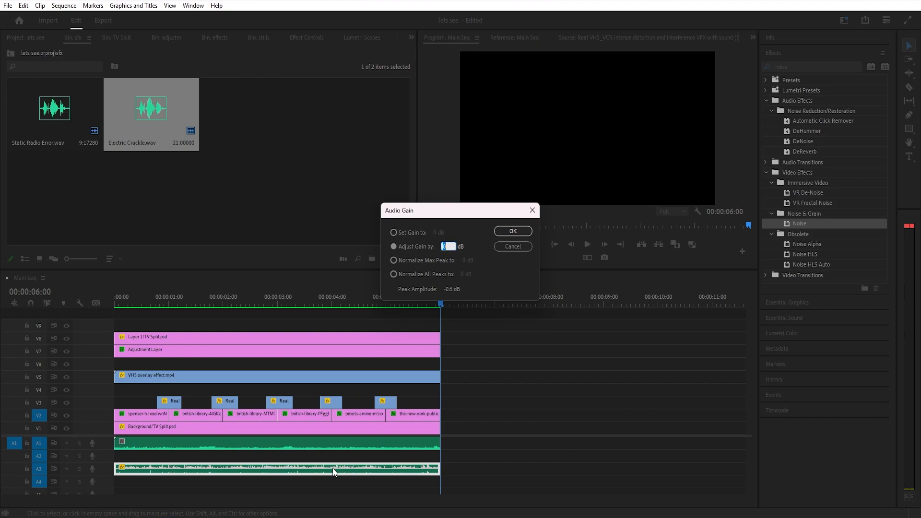
{"action": "key", "text": "Escape"}
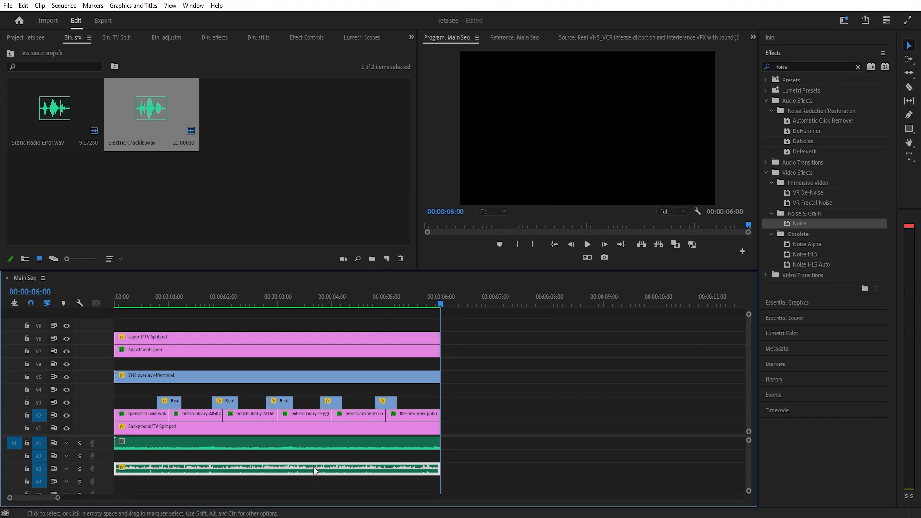
{"action": "right_click", "coordinate": [316, 475]}
{"action": "left_click", "coordinate": [387, 374]}
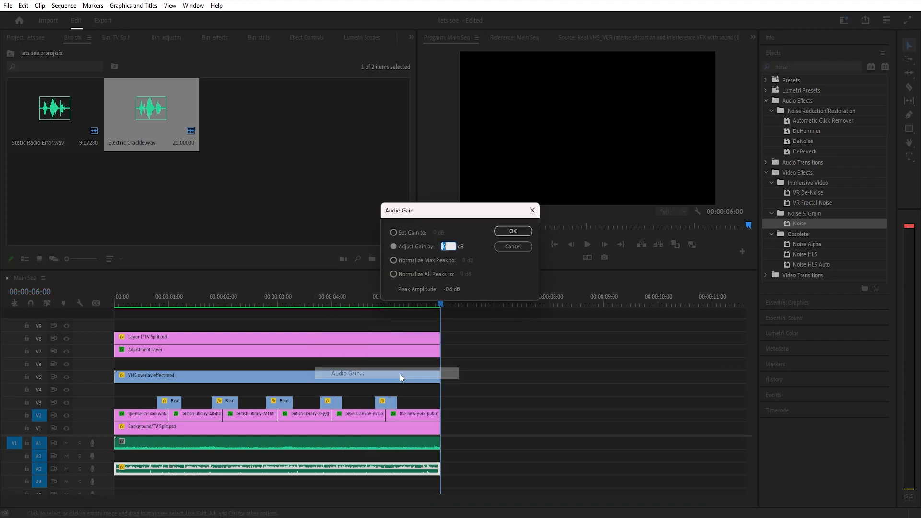
{"action": "type", "text": "-"}
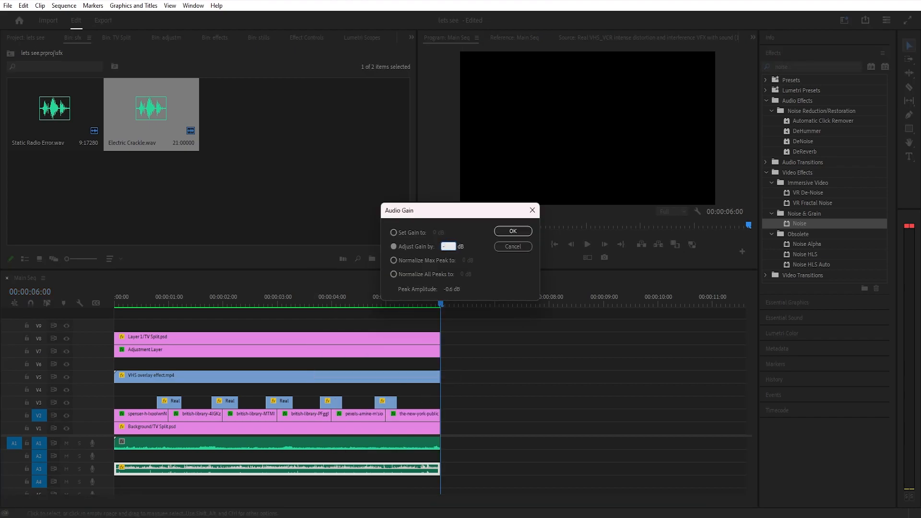
{"action": "type", "text": "5"}
{"action": "key", "text": "Return"}
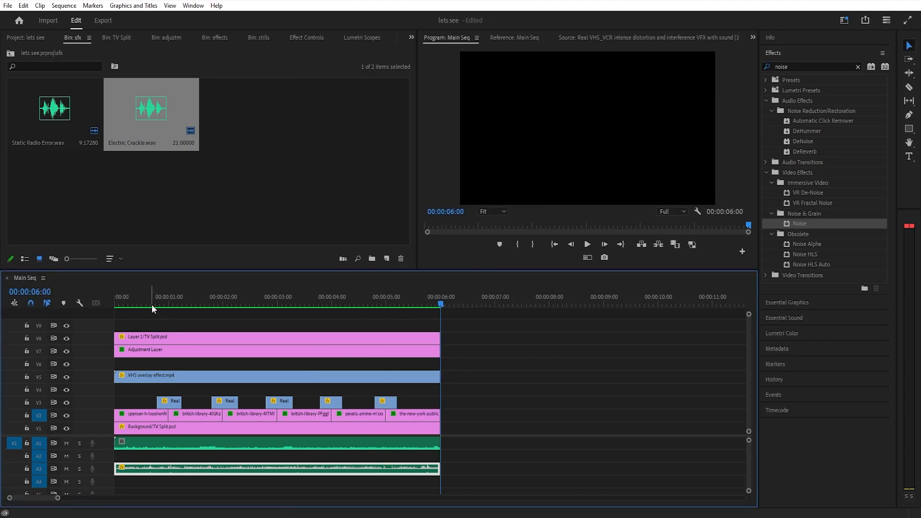
Play the sequence once more from the beginning, and close Main Seq in the timeline
{"action": "left_click_drag", "start_coordinate": [152, 306], "coordinate": [88, 307]}
{"action": "key", "text": "space"}
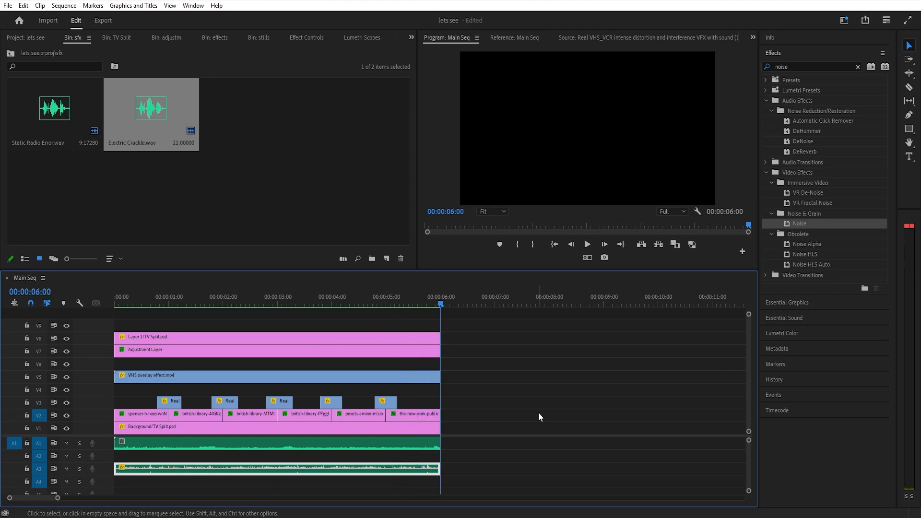
{"action": "left_click", "coordinate": [7, 277]}
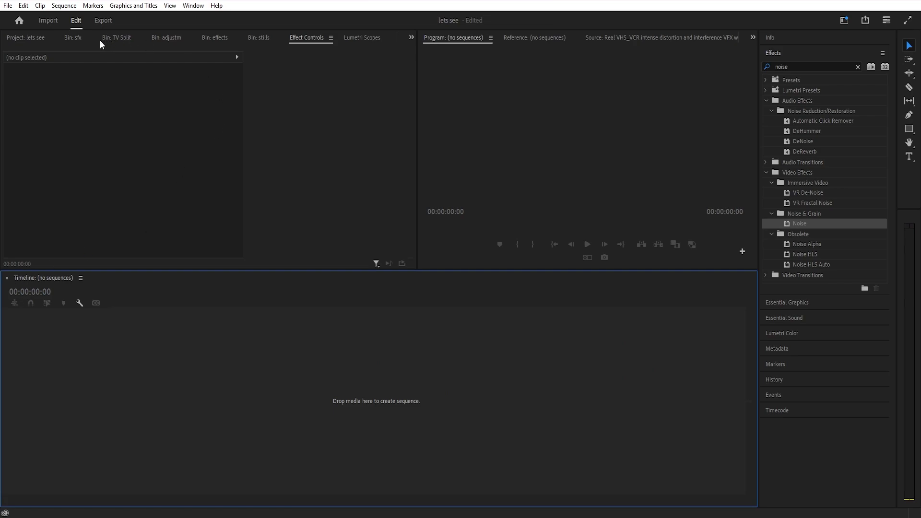
Open the Examples sequence from the sequence bin and play it from the beginning to review the finished TV effects
{"action": "left_click", "coordinate": [19, 39]}
{"action": "double_click", "coordinate": [51, 111]}
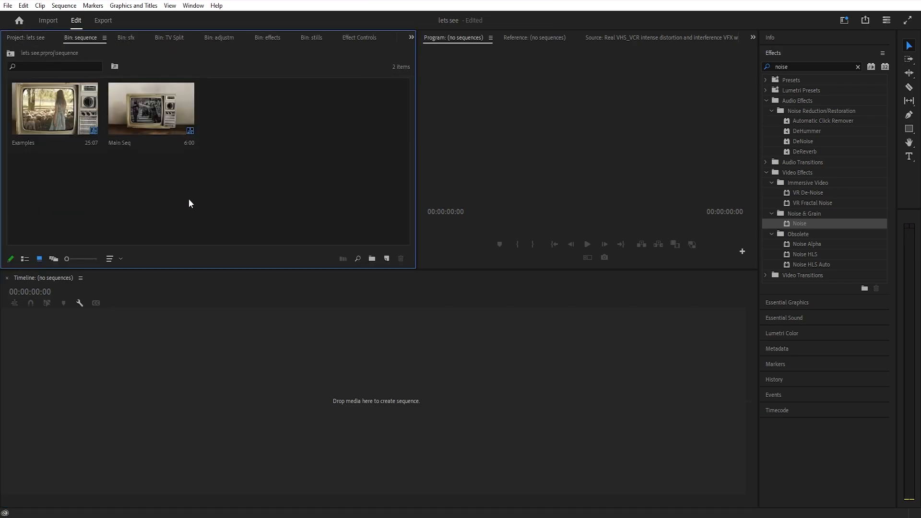
{"action": "double_click", "coordinate": [66, 113]}
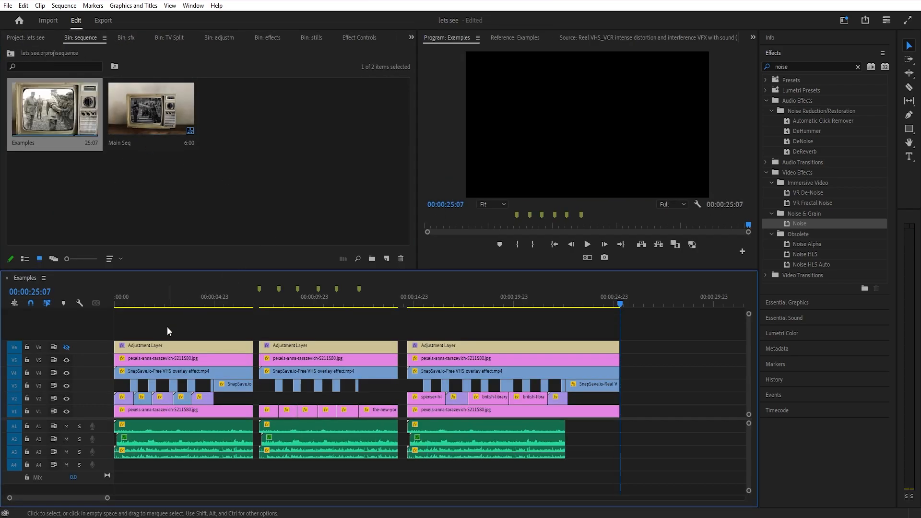
{"action": "key", "text": "Home"}
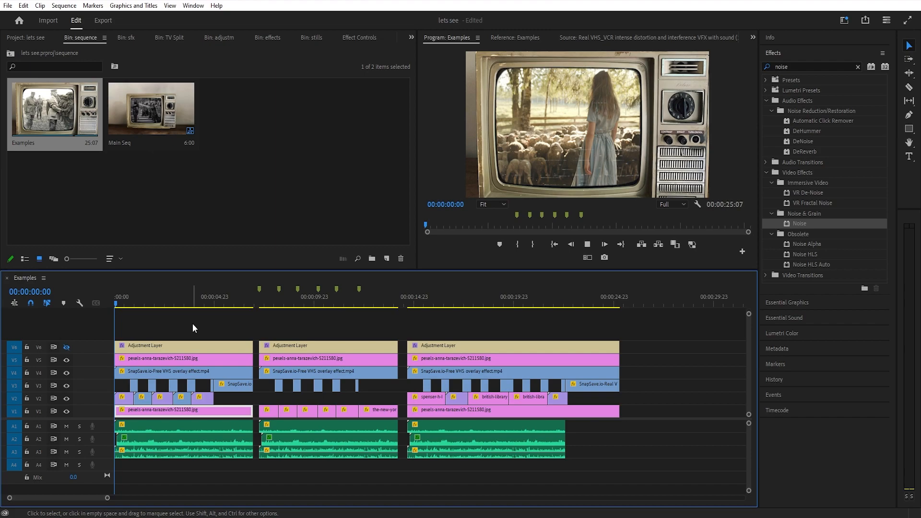
{"action": "key", "text": "space"}
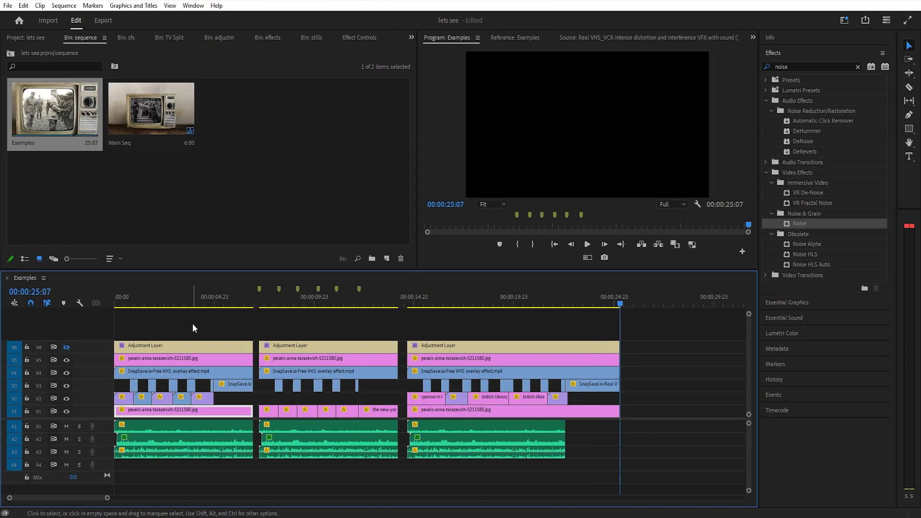
{"action": "left_click", "coordinate": [192, 324]}
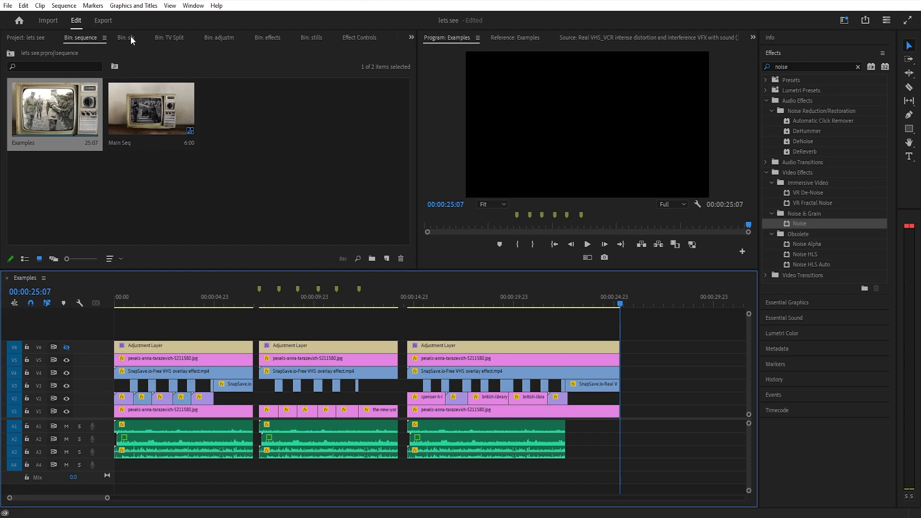
Look through the source media in the TV Split, effects and stills bins, and open the clip bin from the project
{"action": "left_click", "coordinate": [174, 43]}
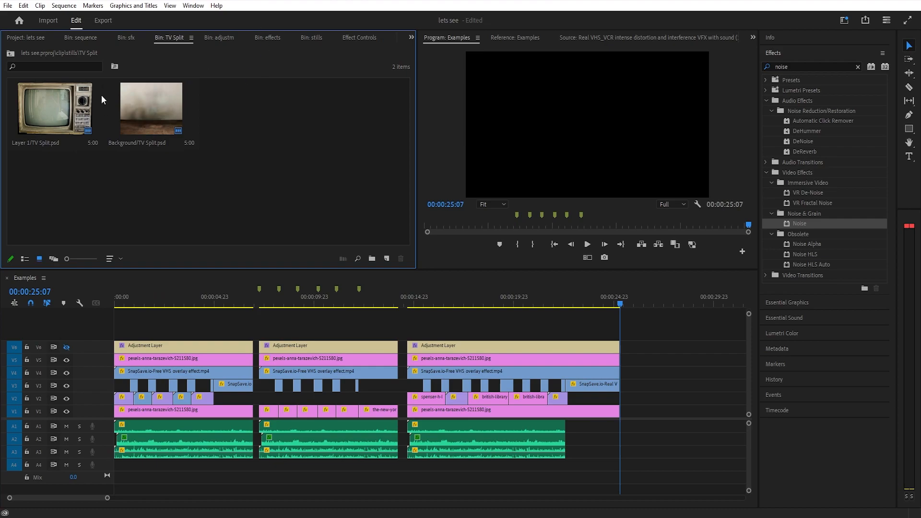
{"action": "left_click", "coordinate": [269, 40]}
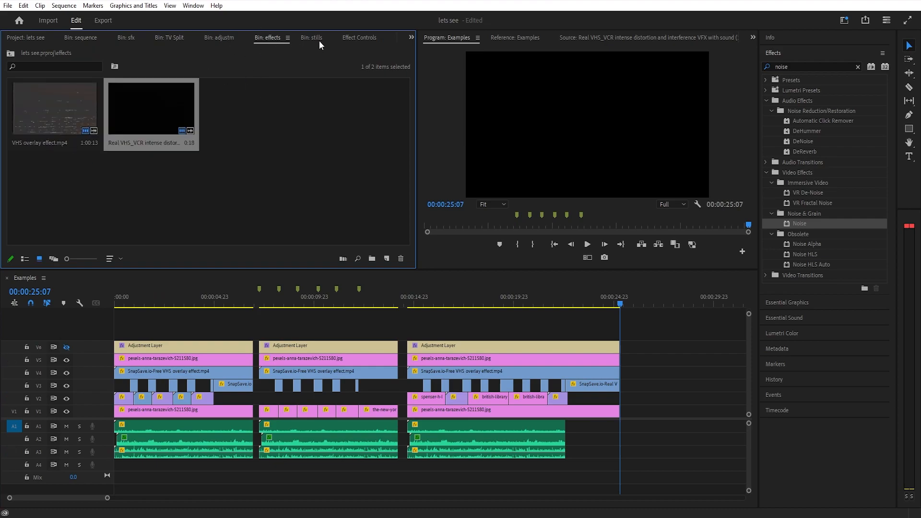
{"action": "left_click", "coordinate": [319, 41]}
{"action": "left_click", "coordinate": [261, 39]}
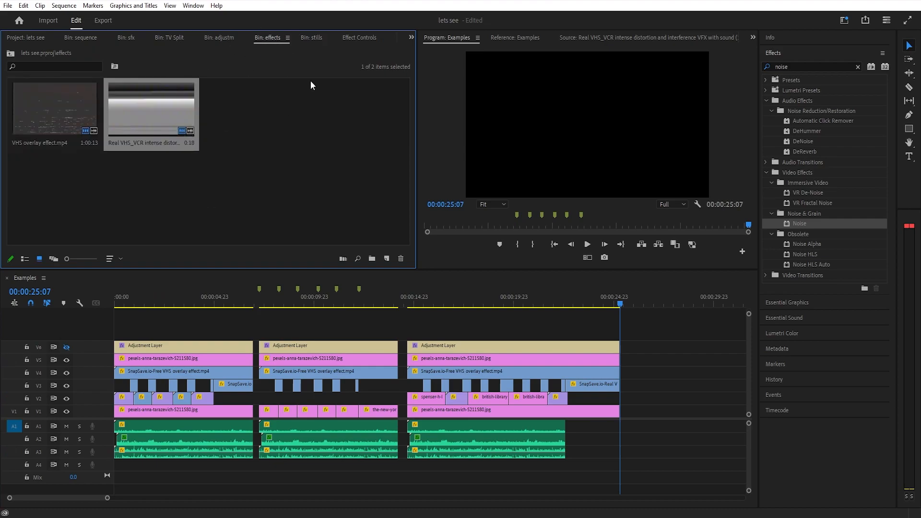
{"action": "left_click", "coordinate": [314, 39]}
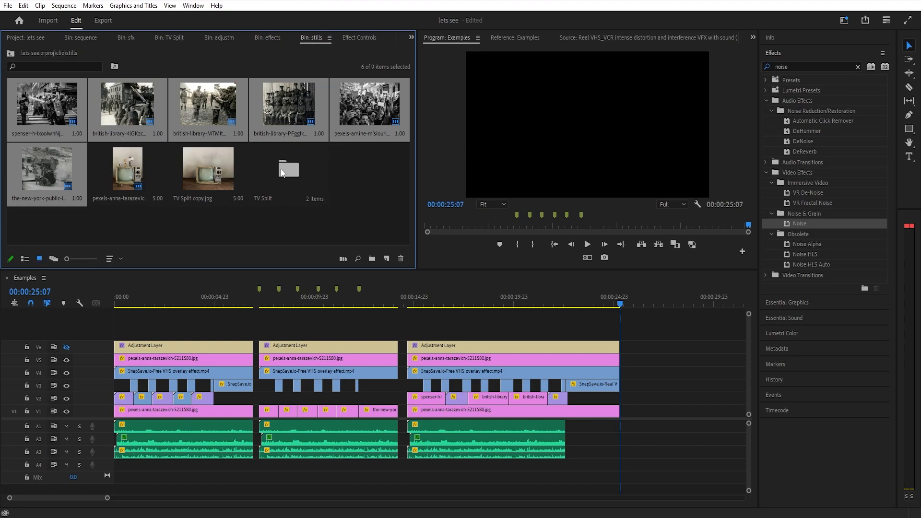
{"action": "left_click", "coordinate": [32, 36]}
{"action": "double_click", "coordinate": [133, 105]}
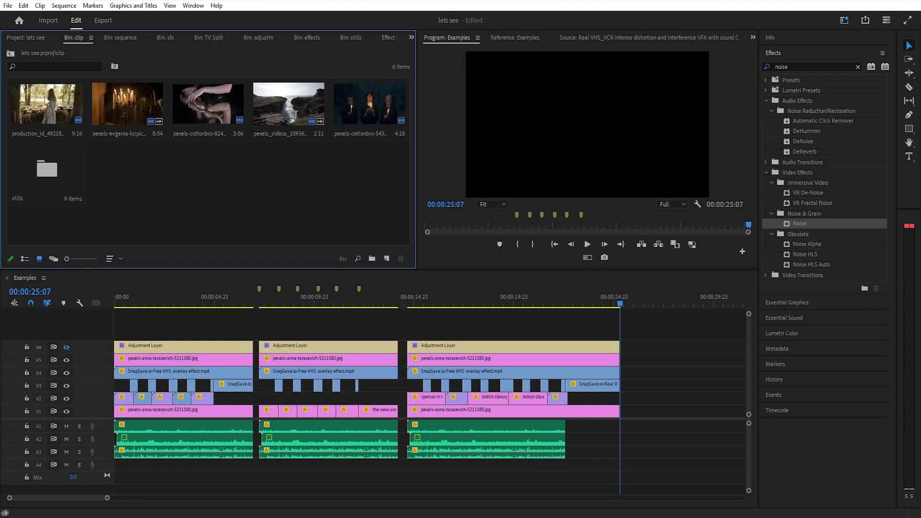